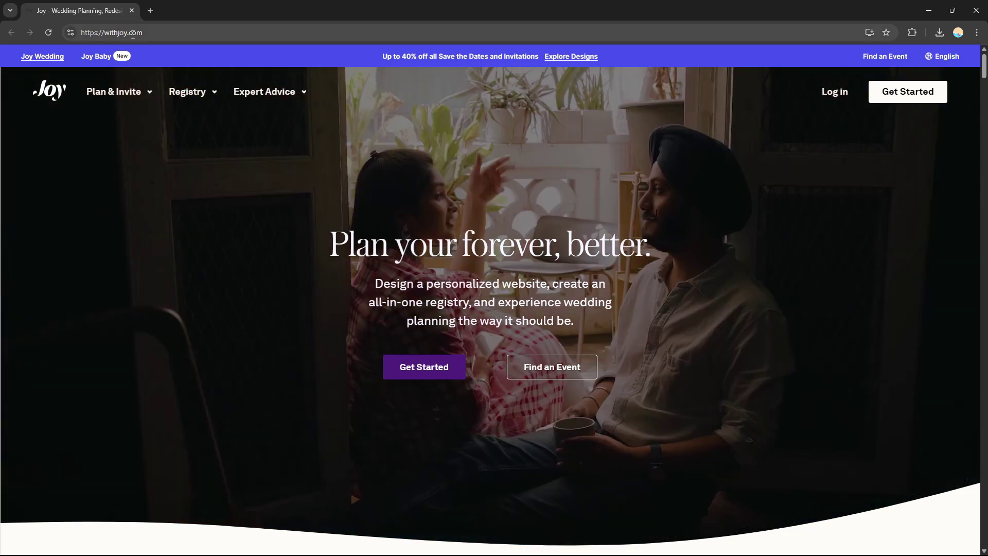
Create a new Joy account using the saved, autofilled email and password
click(921, 99)
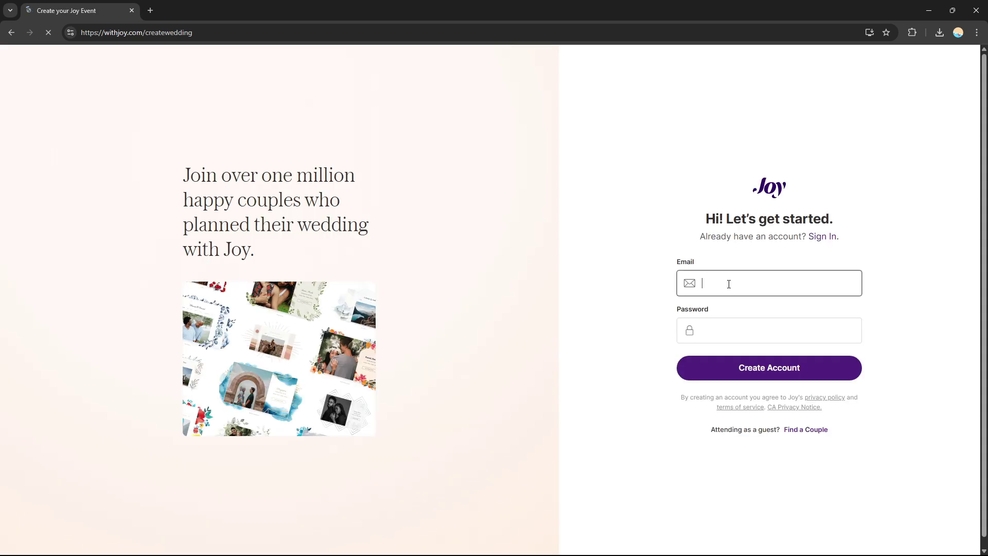
key(ctrl+shift+l)
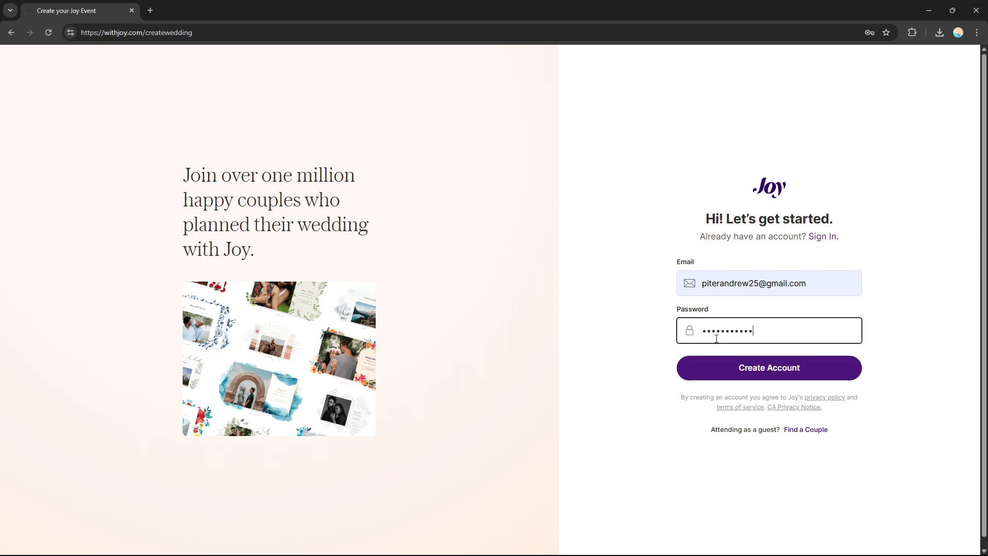
click(777, 367)
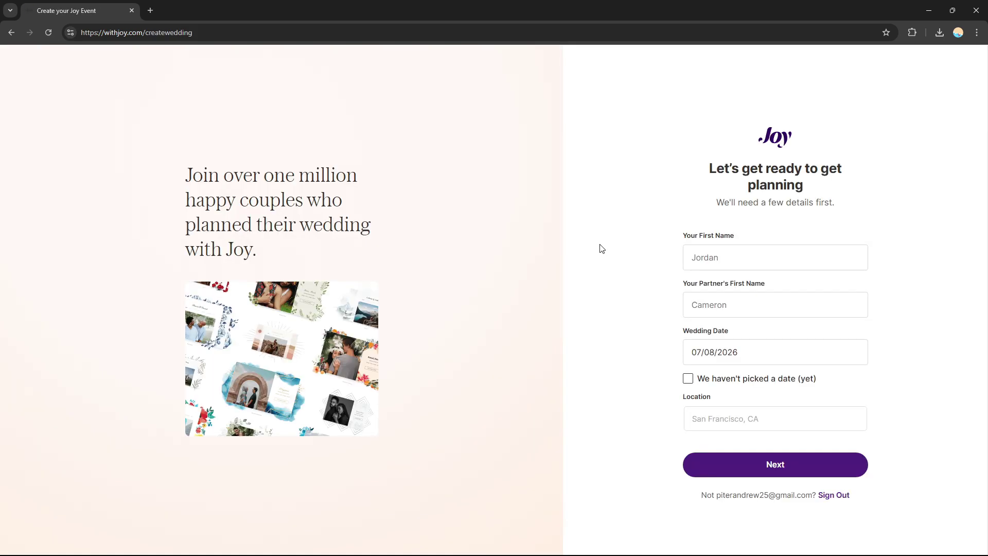
Fill in your own first name and your partner's first name
click(745, 263)
click(711, 308)
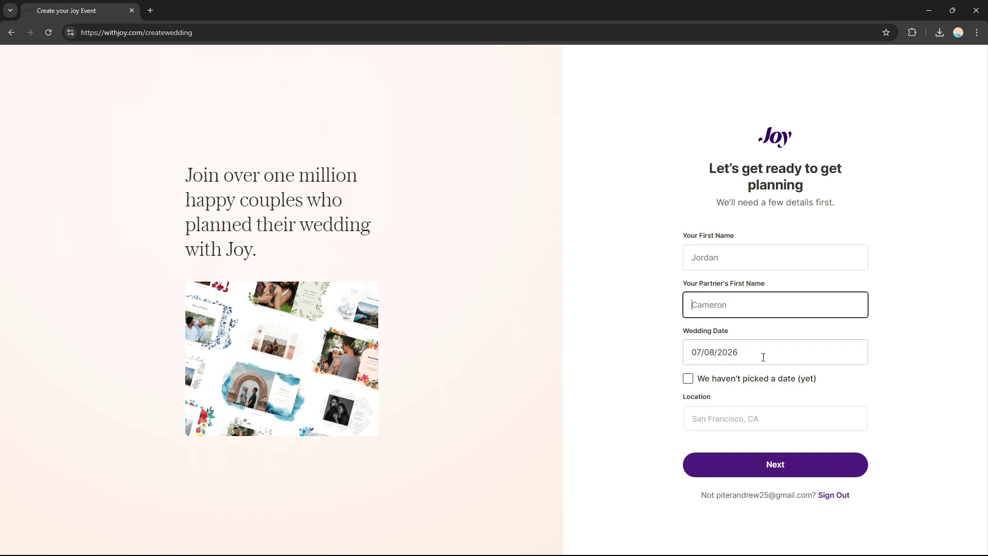
click(745, 248)
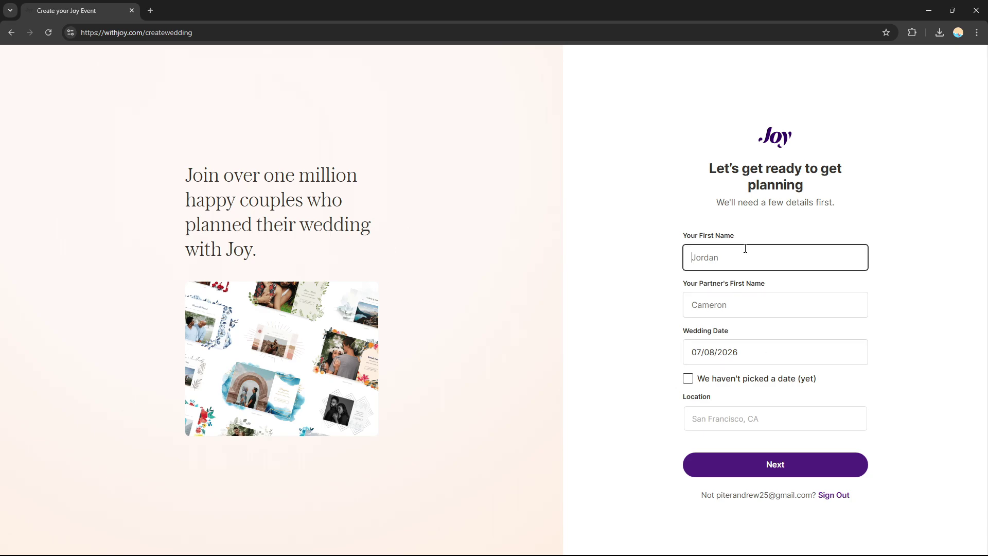
text(jojo)
click(743, 296)
text(jiji)
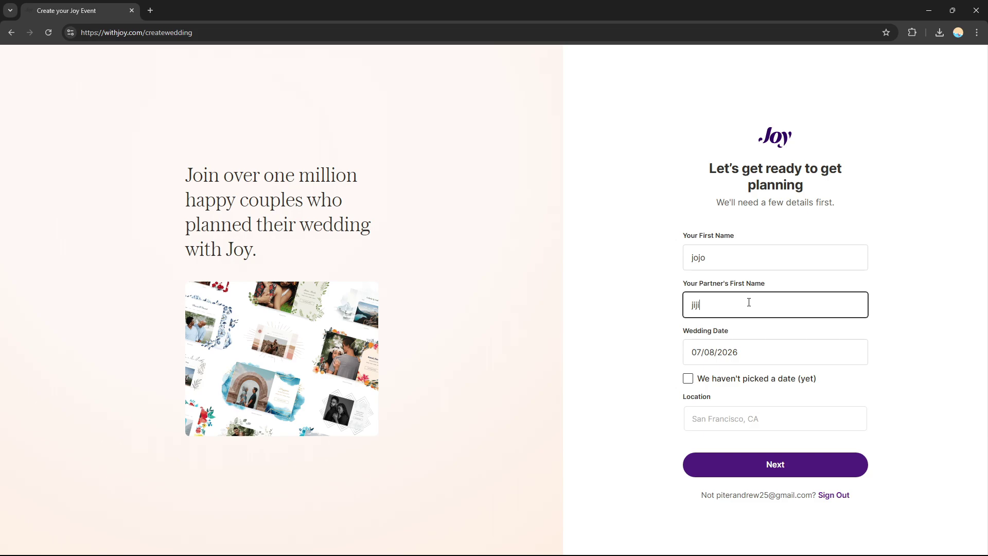
Set the wedding date to July 16, 2026, enter 'Pj' as location, and submit the details
click(704, 354)
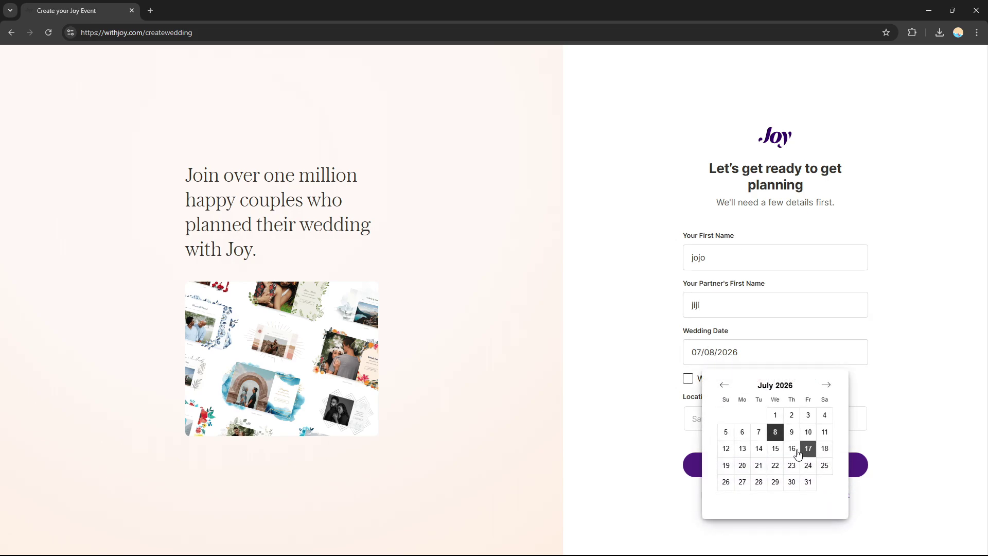
click(793, 450)
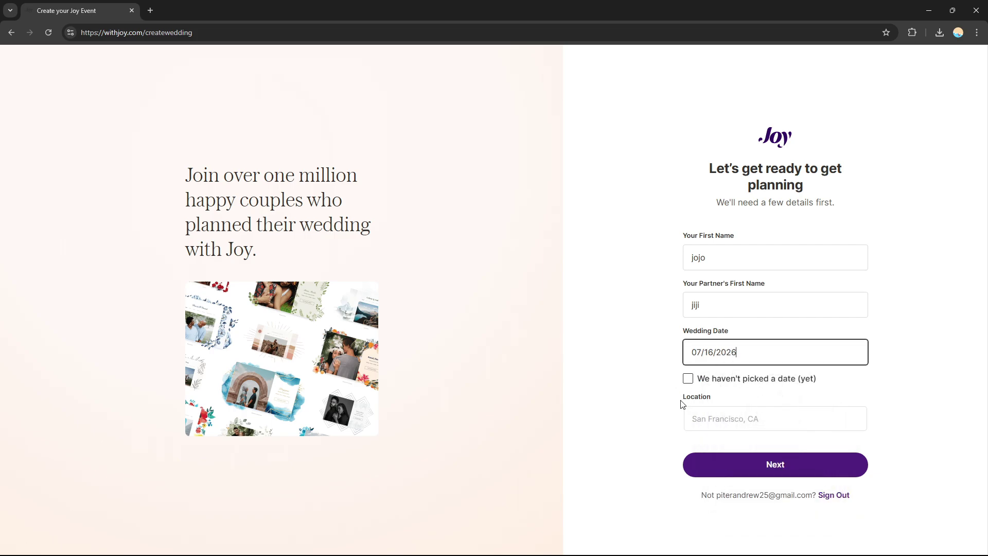
click(713, 418)
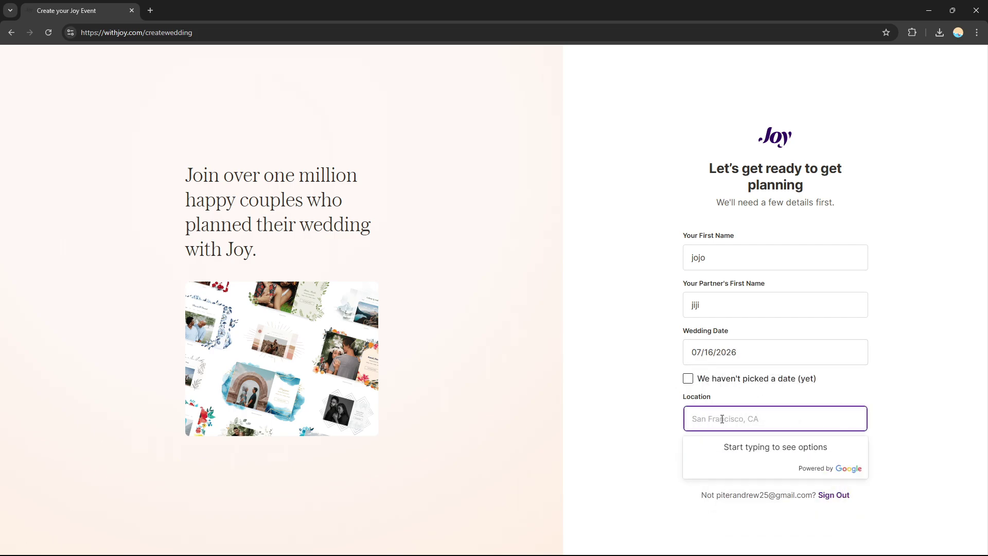
click(792, 414)
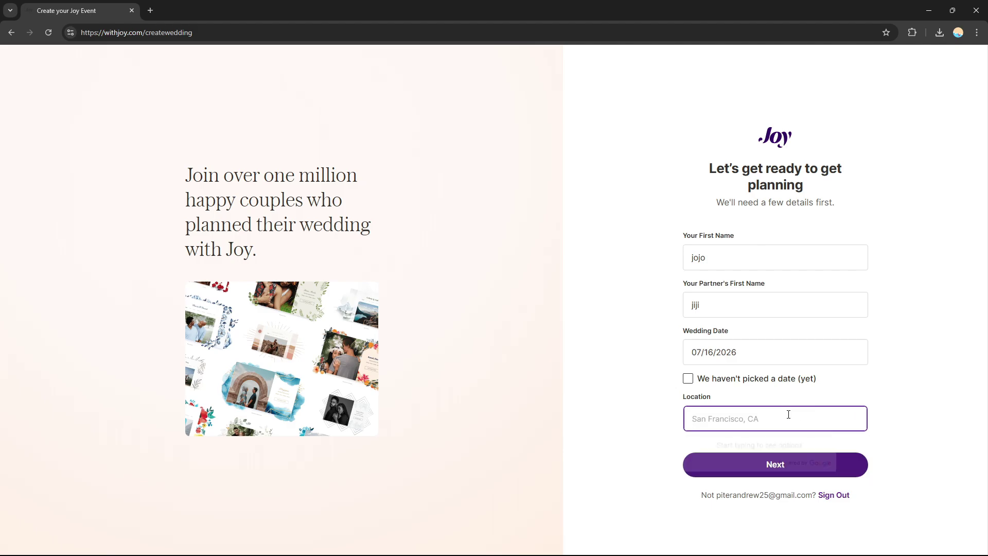
text(P)
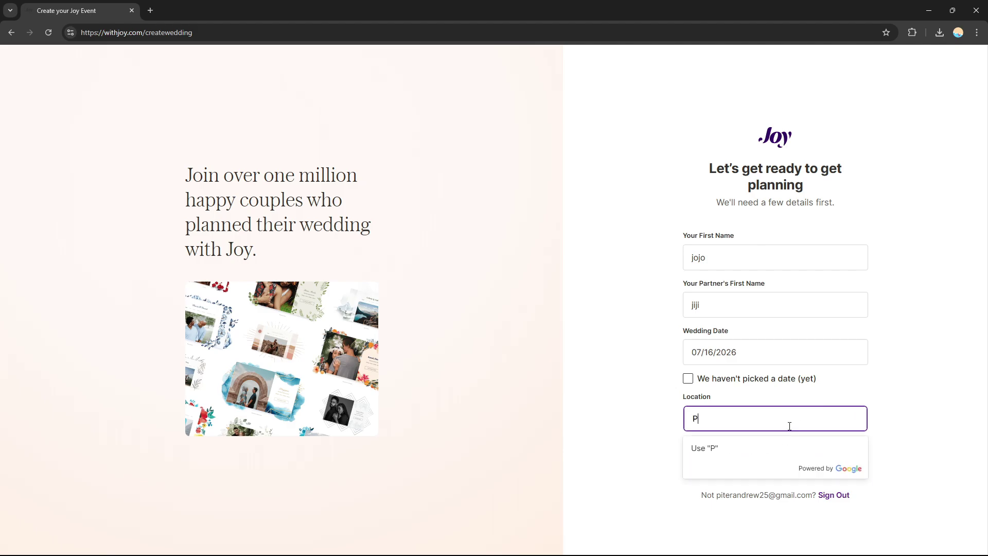
text(j)
click(711, 435)
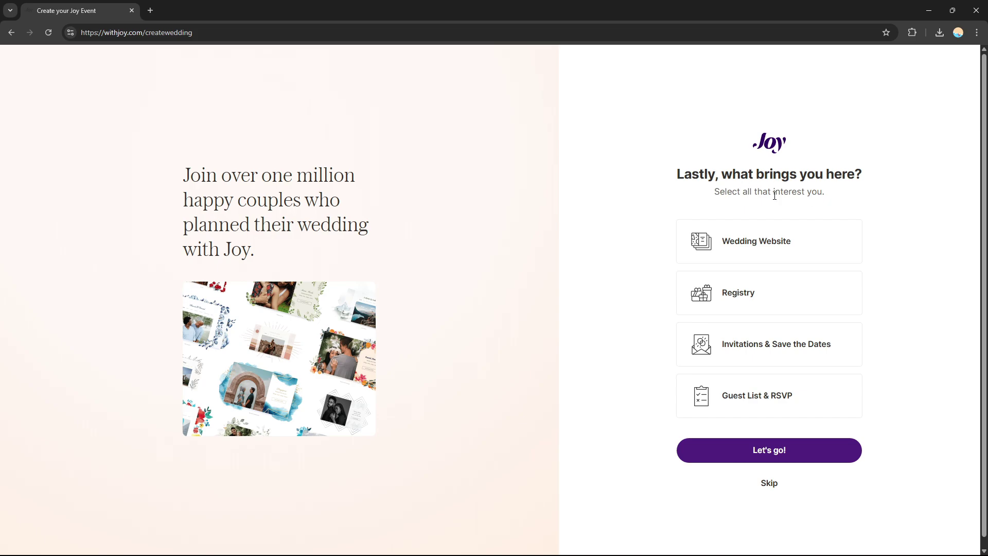
Choose Wedding Website, Registry, Invitations & Save the Dates, and Guest List & RSVP, then finish setup
click(769, 259)
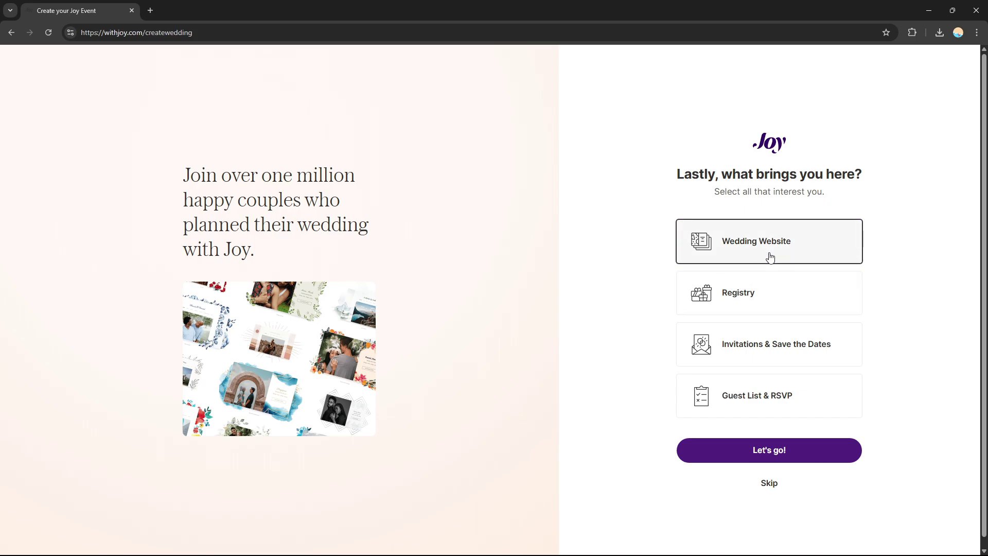
click(737, 311)
click(756, 351)
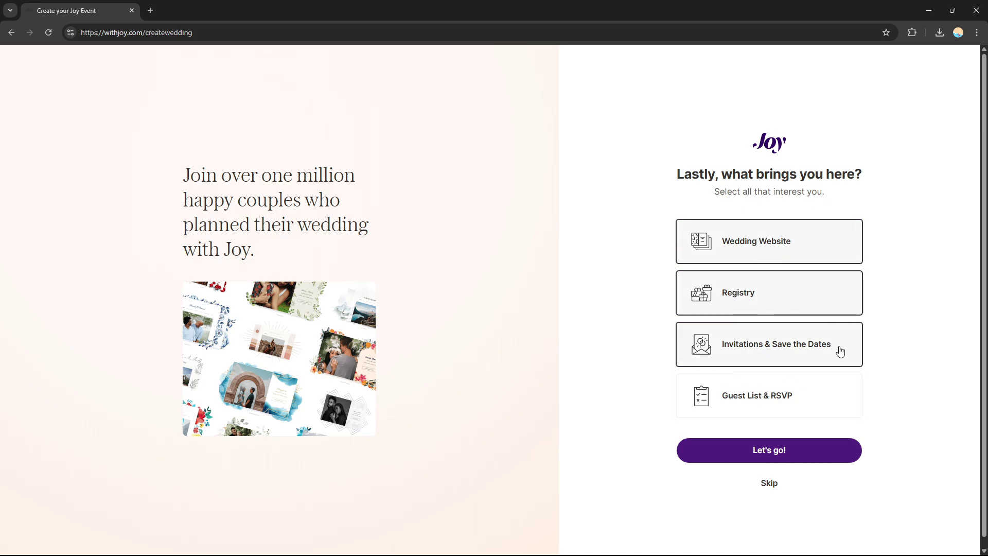
click(737, 400)
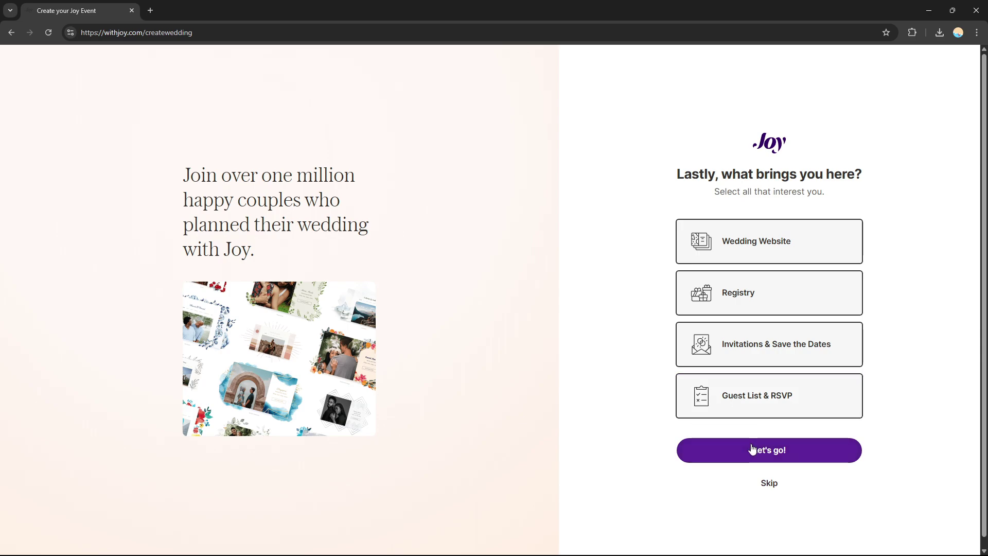
click(756, 451)
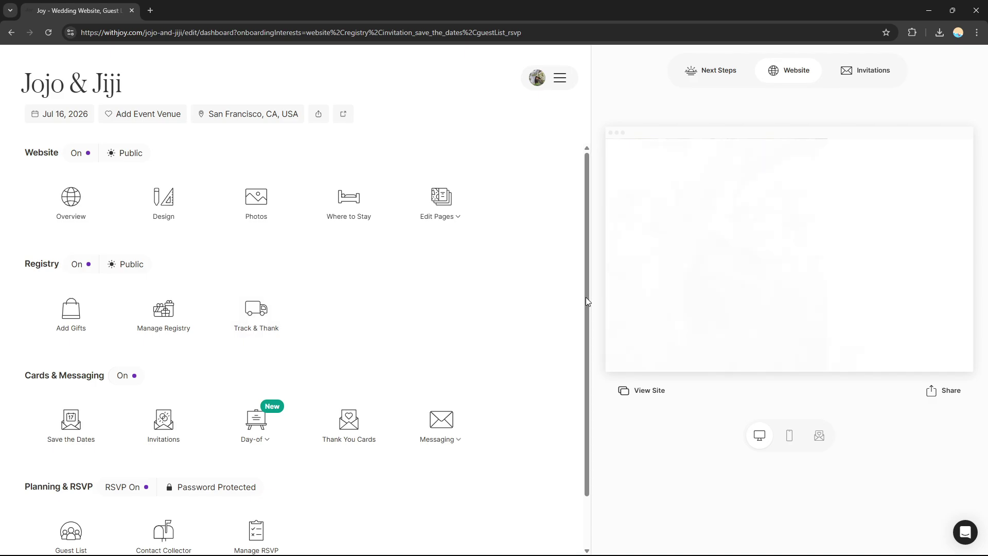
Scroll back to the top of the dashboard and open the Website Overview
drag(586, 301, 585, 320)
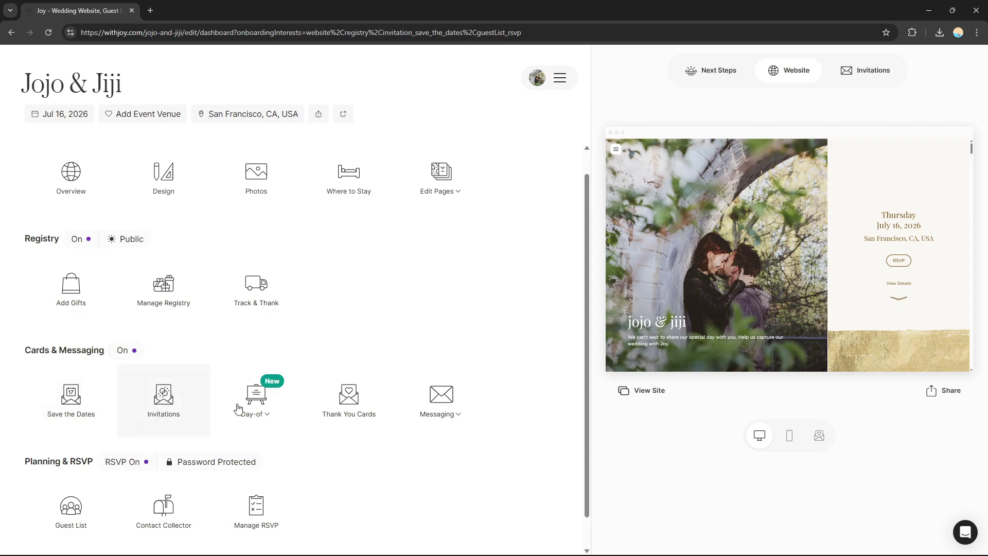
drag(585, 368, 591, 452)
scroll(592, 376, up, 1)
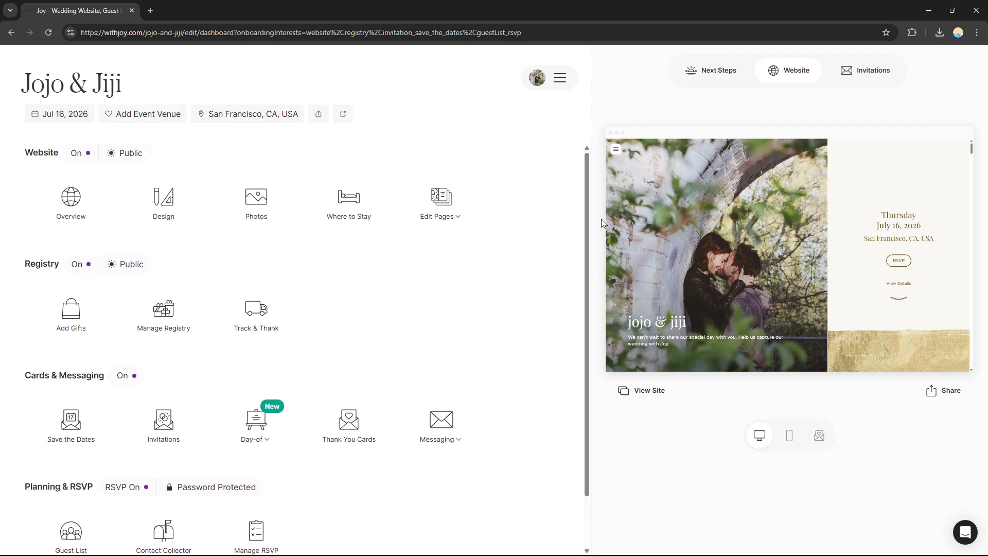
click(75, 201)
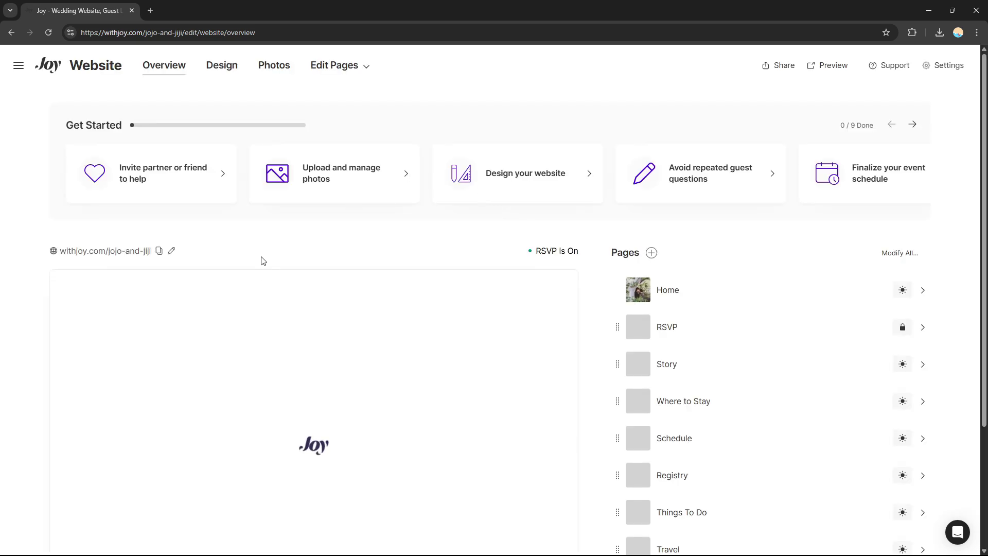
Scroll through the website overview's checklist and page list
scroll(690, 293, down, 2)
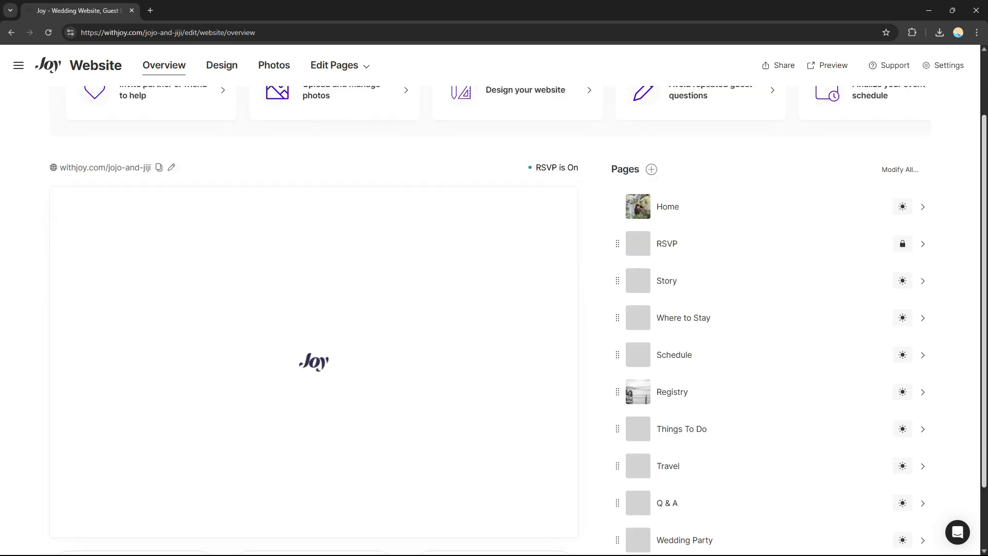
scroll(690, 293, down, 2)
scroll(690, 293, up, 4)
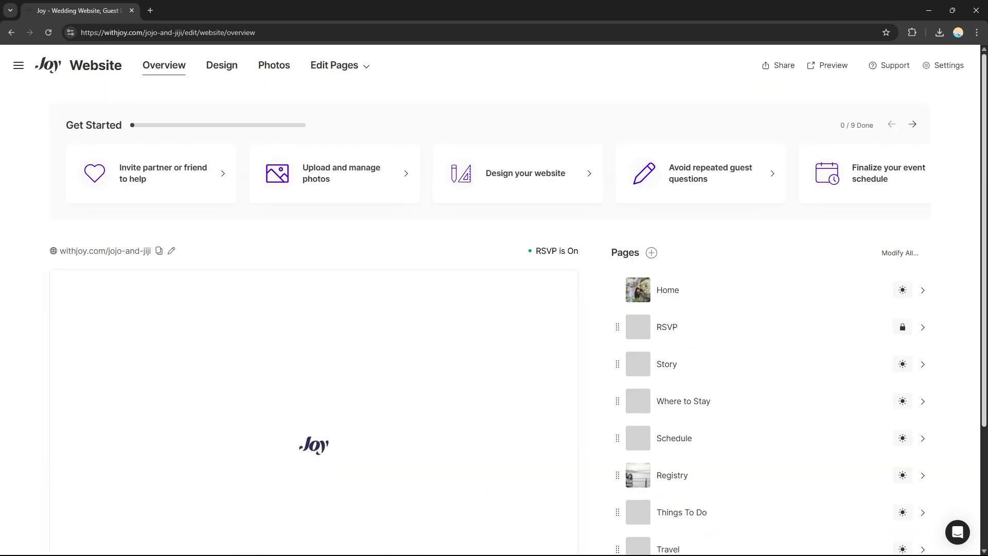
scroll(690, 293, down, 2)
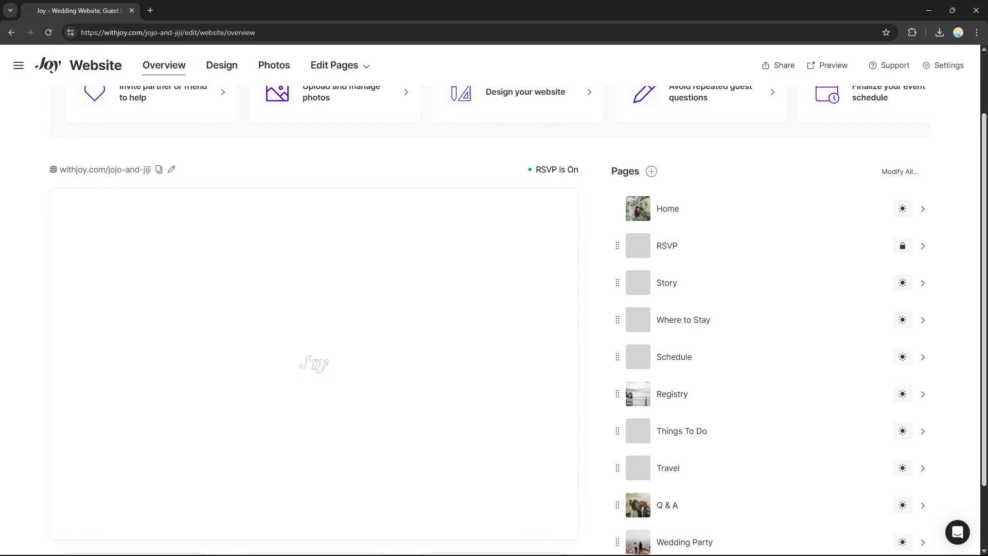
scroll(517, 320, up, 1)
scroll(494, 309, up, 2)
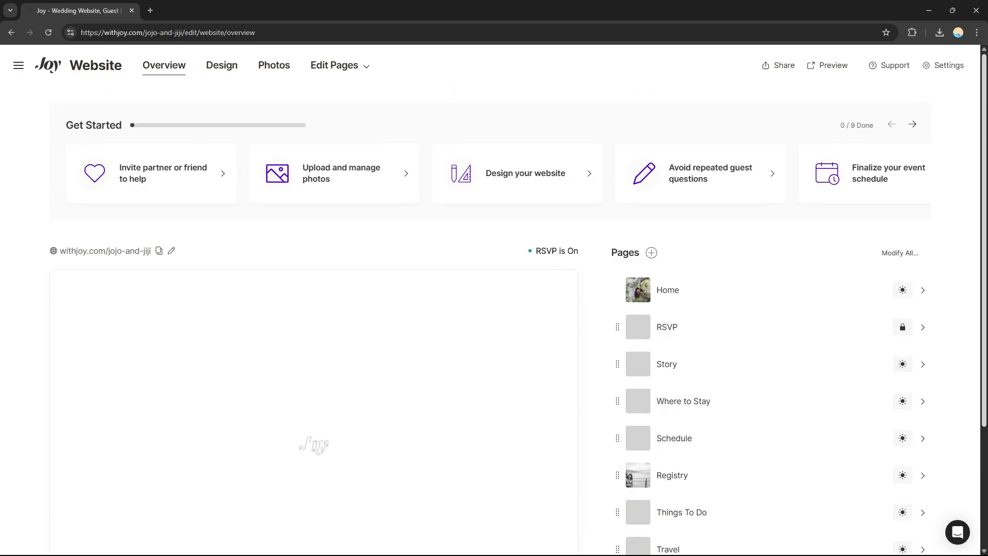
scroll(983, 289, down, 2)
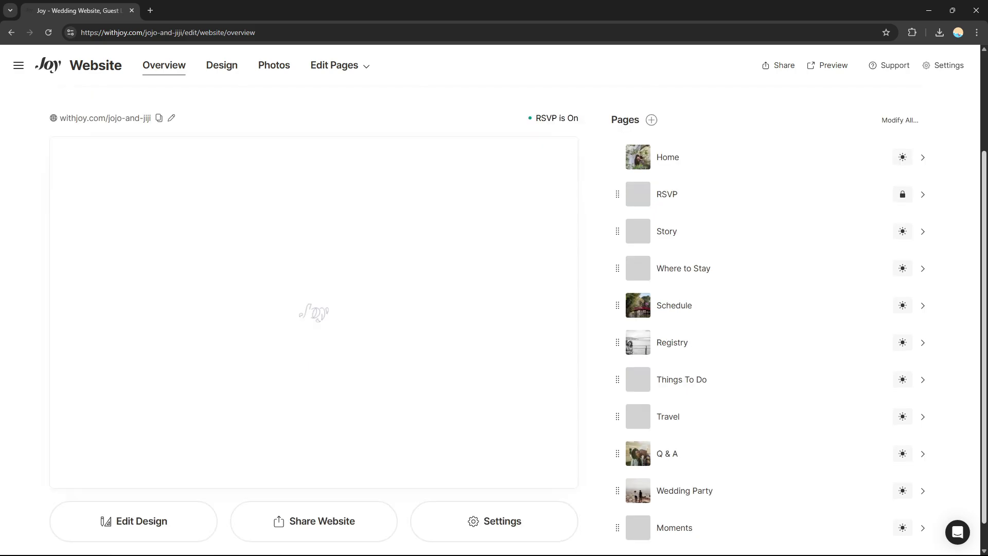
scroll(982, 290, up, 2)
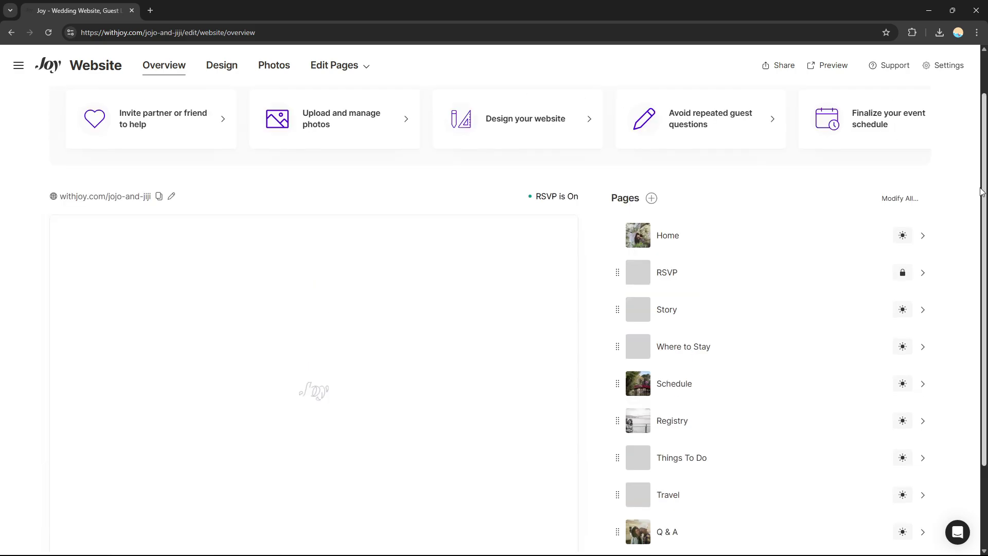
Open a Joy page in a new tab, then return and review the live home-page preview
click(681, 239)
click(48, 9)
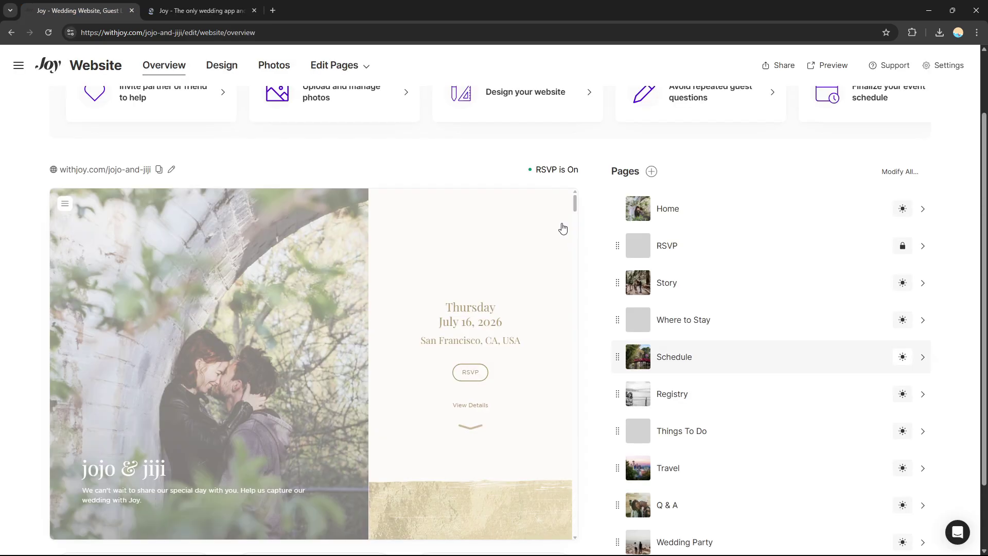
mouse_move(575, 207)
mouse_down()
mouse_move(584, 299)
mouse_move(584, 201)
mouse_up()
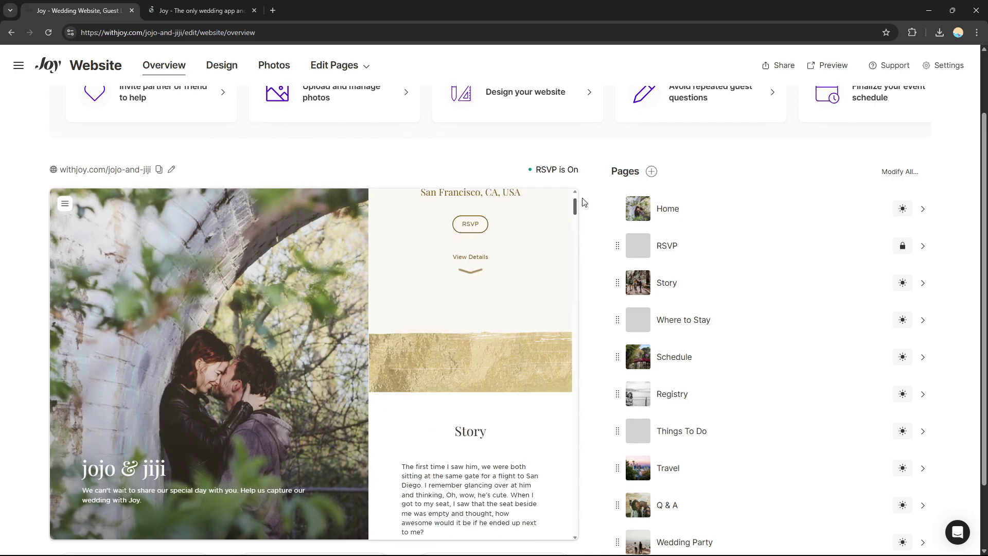
scroll(470, 308, up, 3)
scroll(236, 253, down, 1)
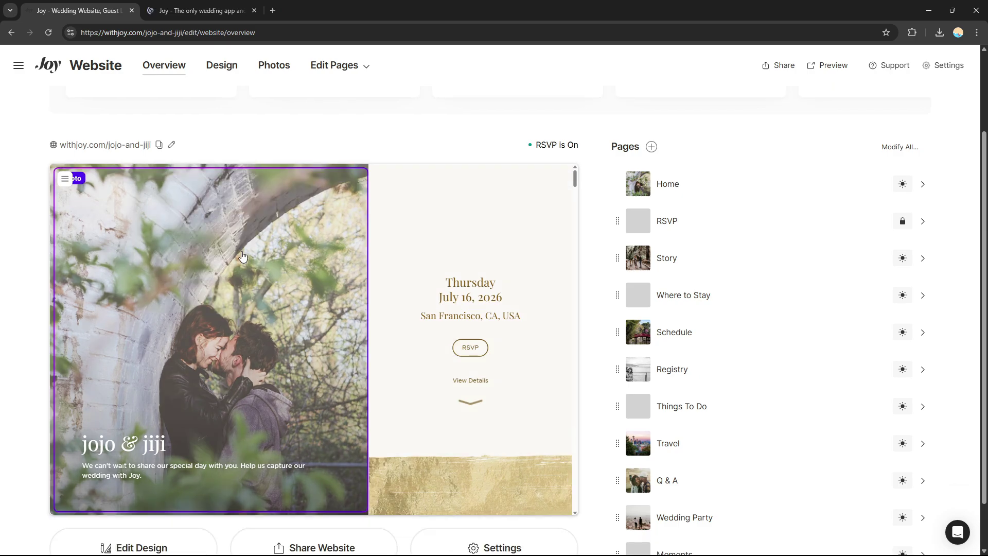
mouse_move(225, 363)
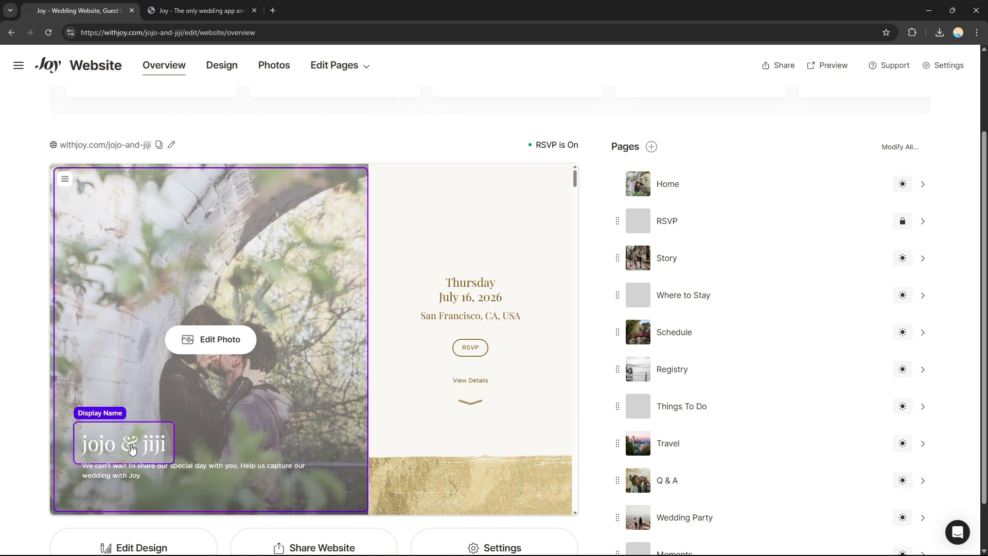
click(129, 476)
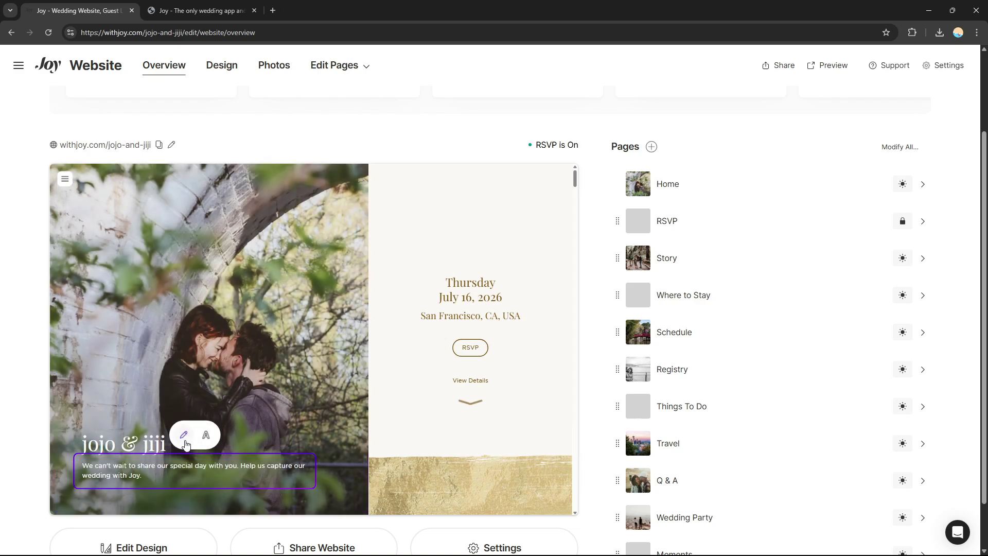
click(184, 435)
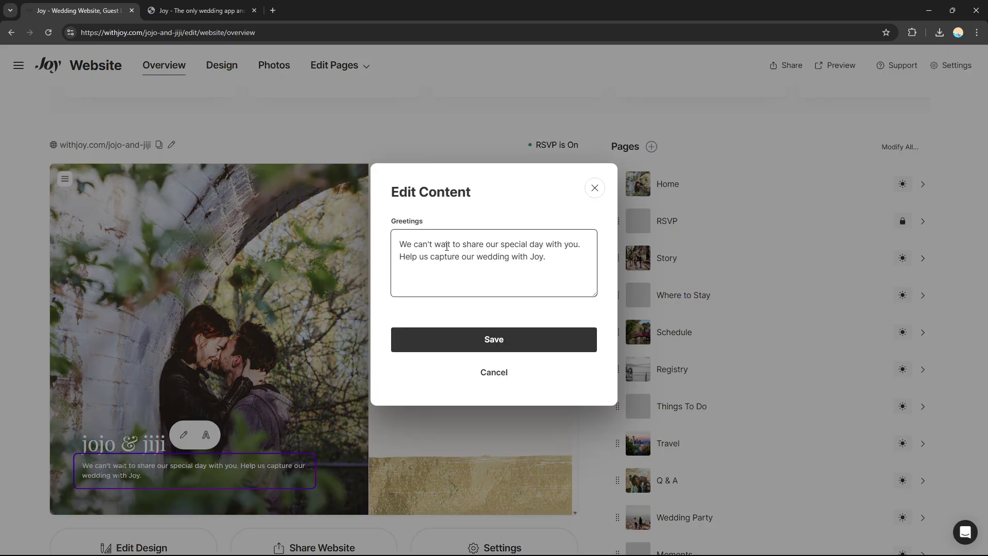
click(473, 333)
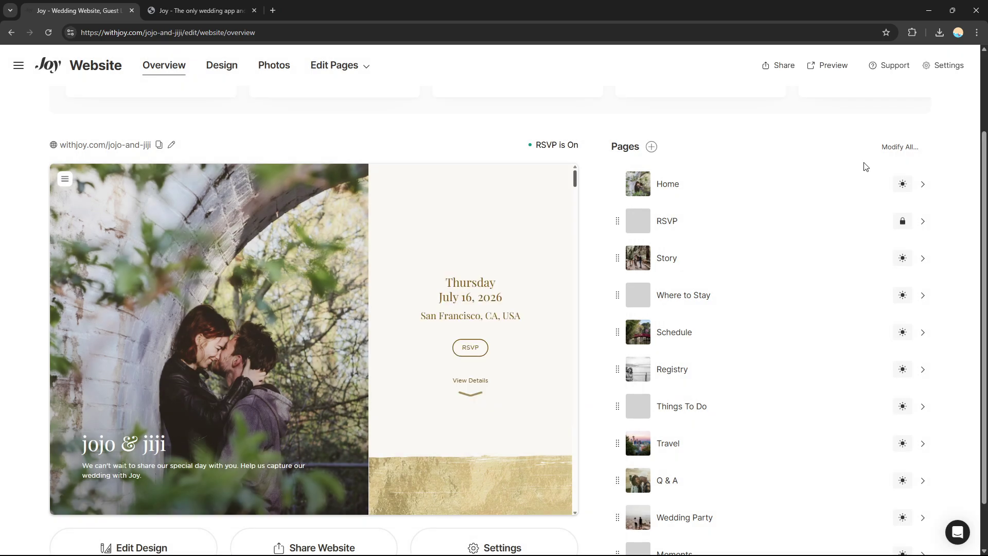
scroll(900, 180, down, 1)
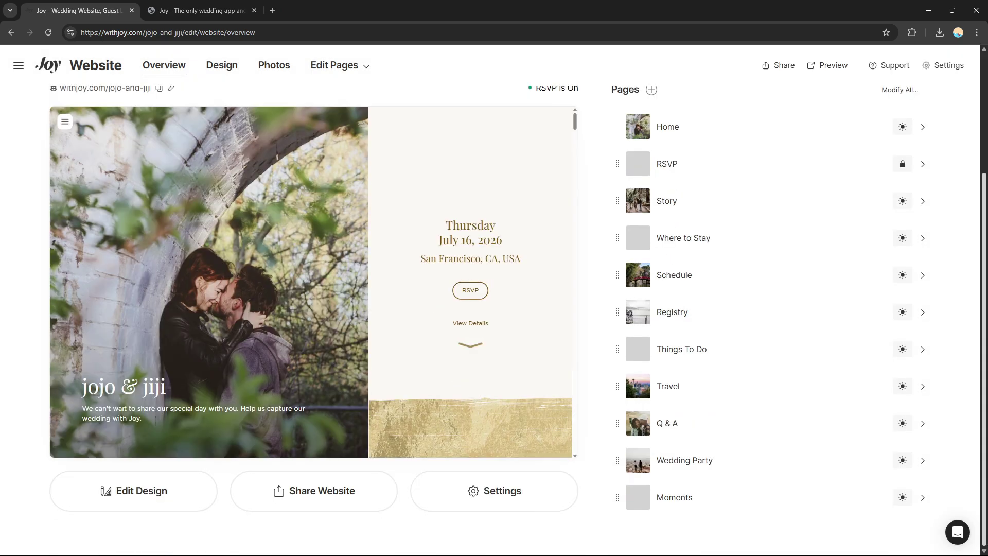
scroll(662, 277, up, 1)
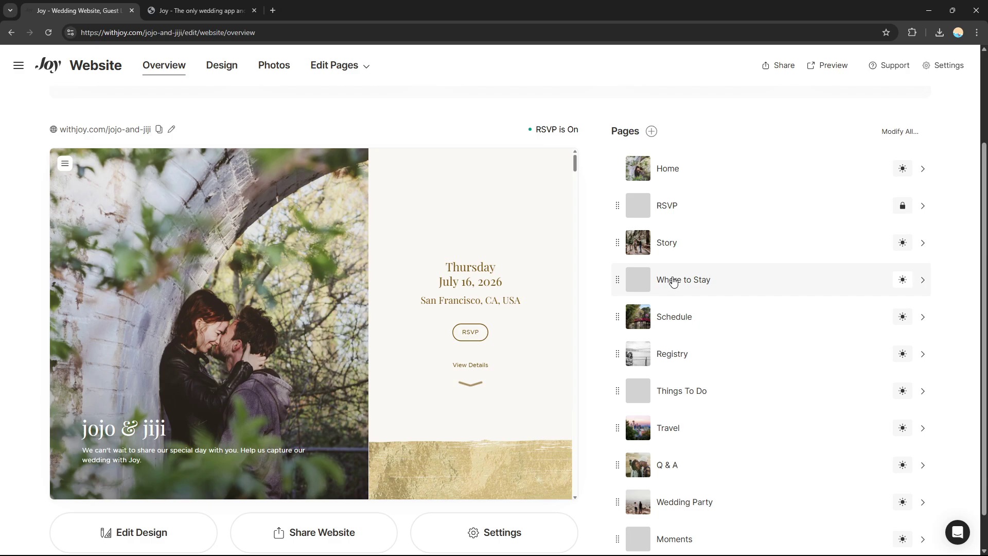
Open the Home page's Welcome settings in a second tab
click(678, 175)
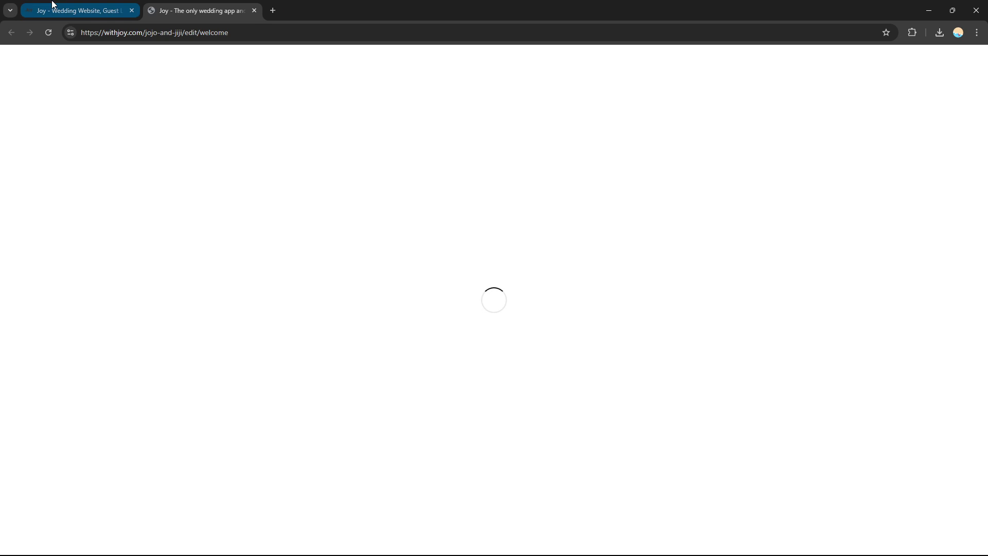
click(113, 5)
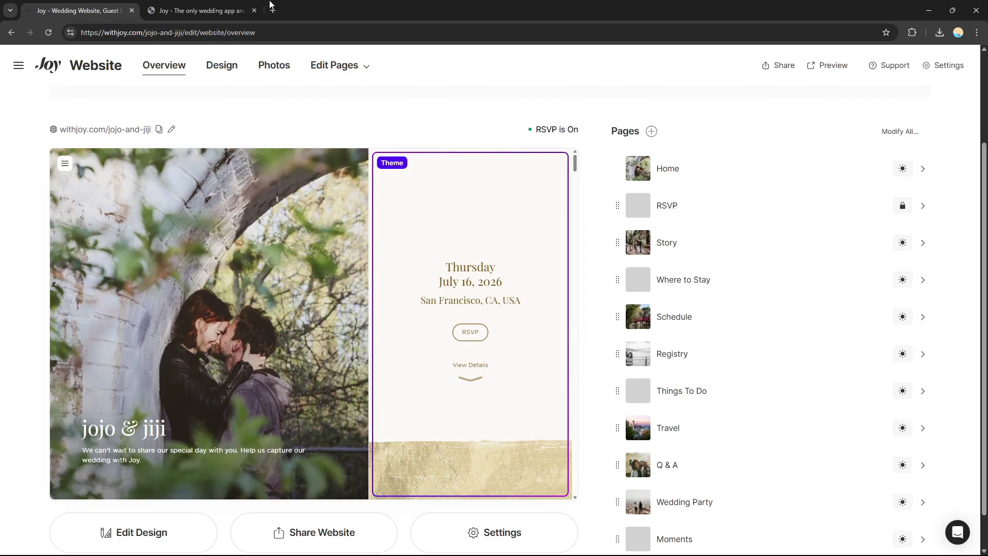
click(207, 6)
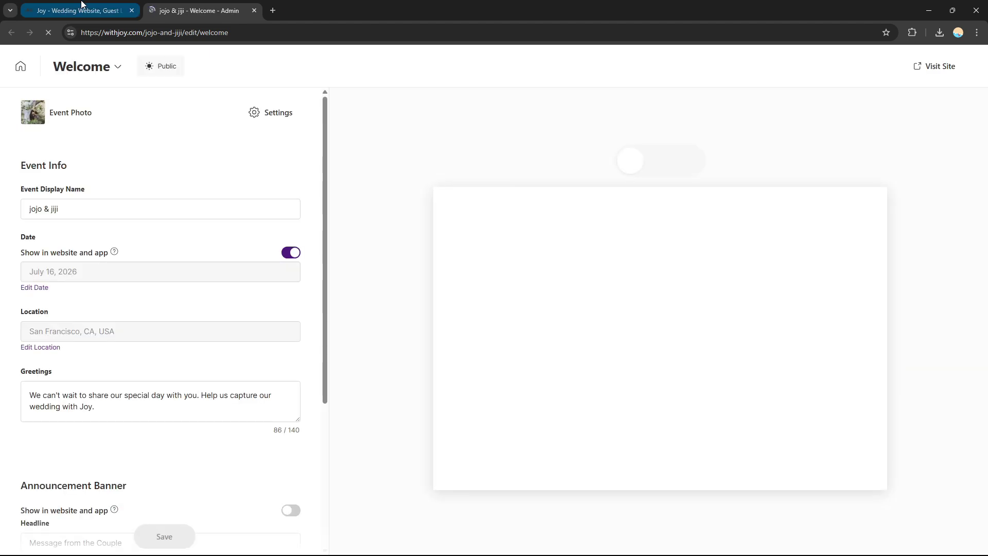
click(105, 5)
click(195, 10)
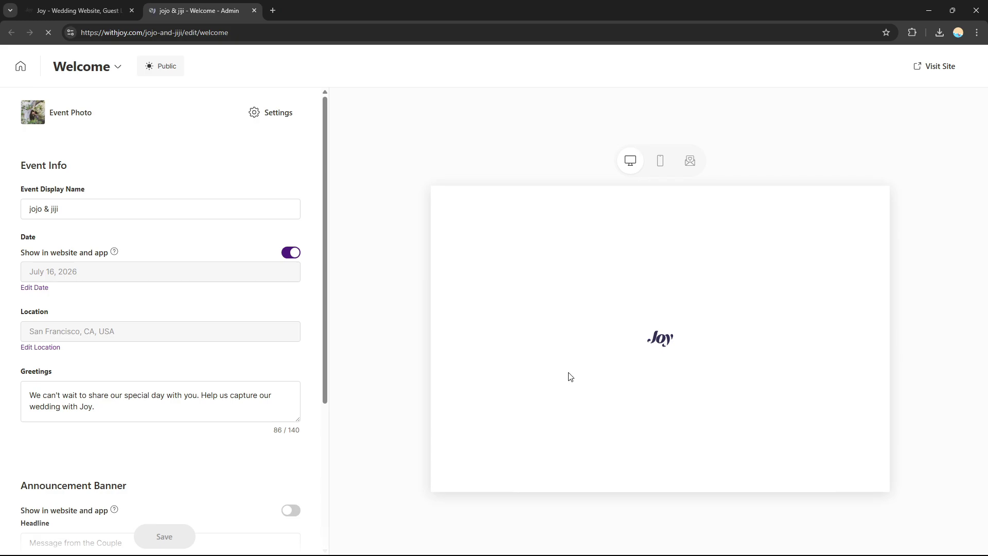
Review the Event Display Name and greeting fields, then return to the website overview tab
click(103, 215)
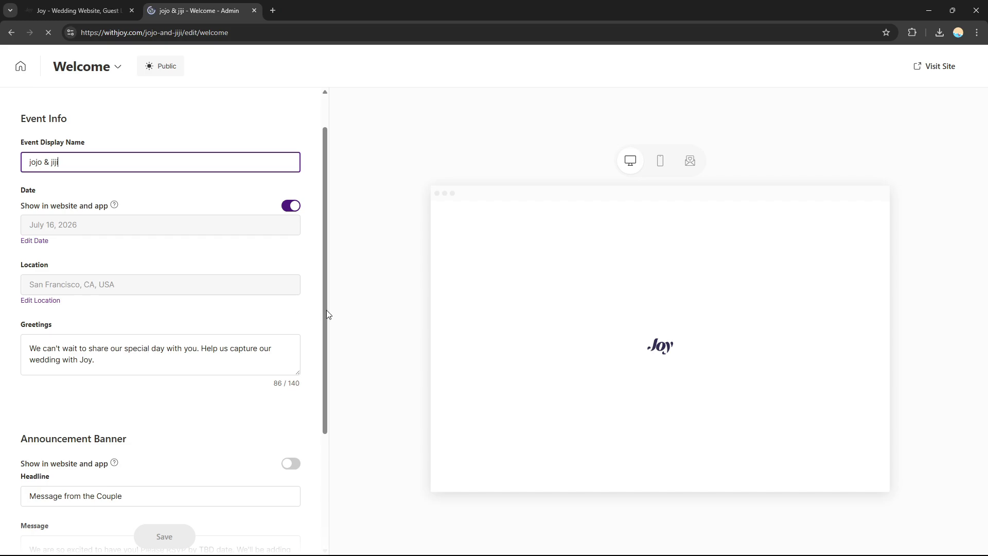
drag(326, 310, 337, 395)
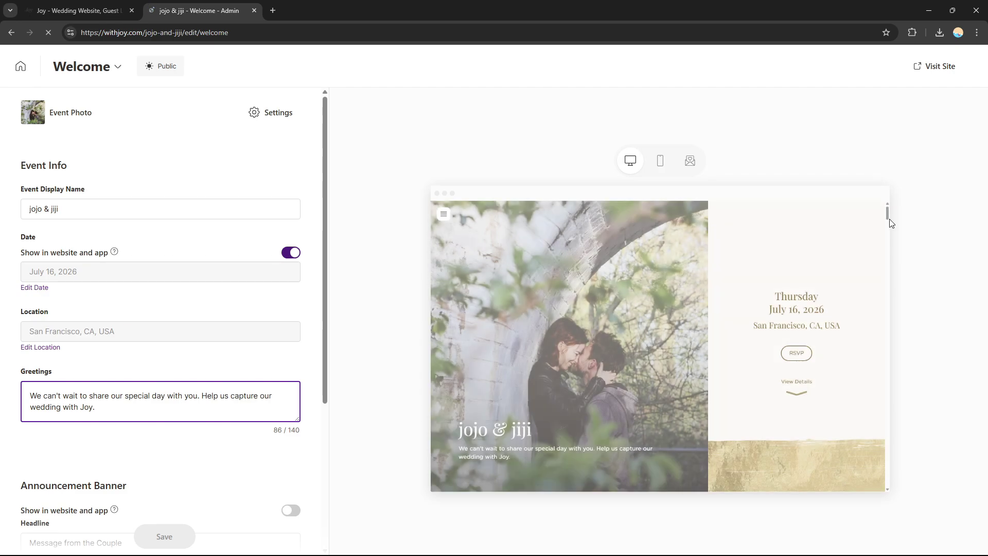
scroll(891, 226, down, 5)
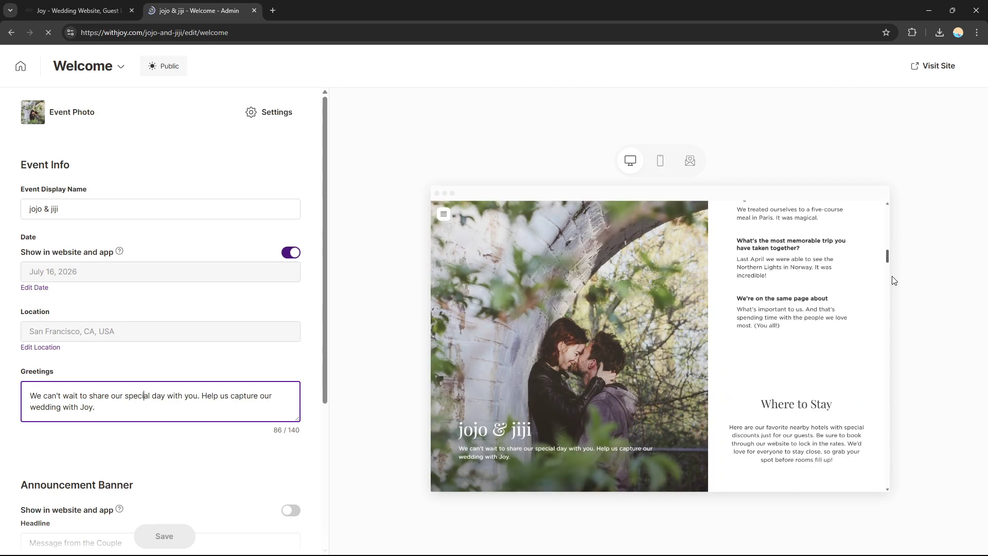
scroll(894, 280, down, 5)
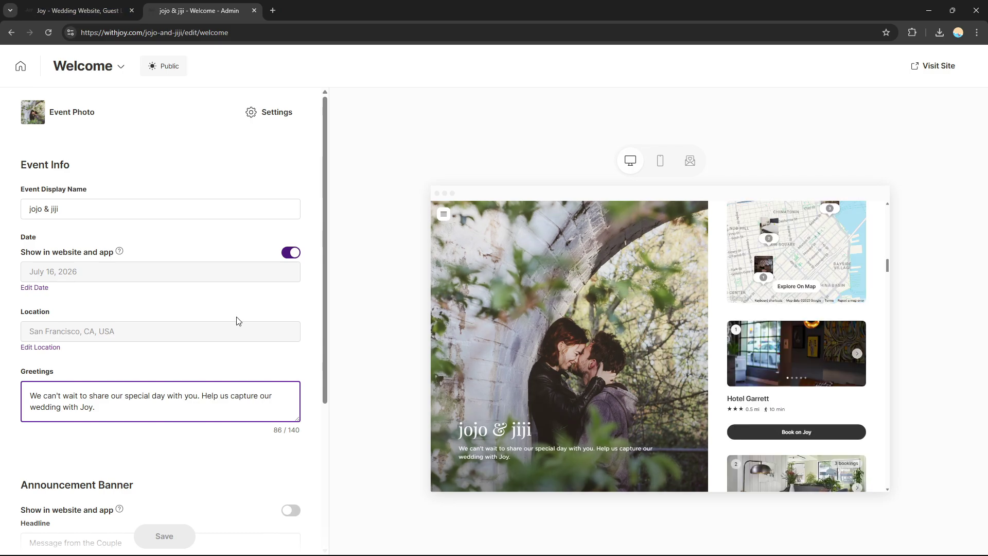
click(101, 9)
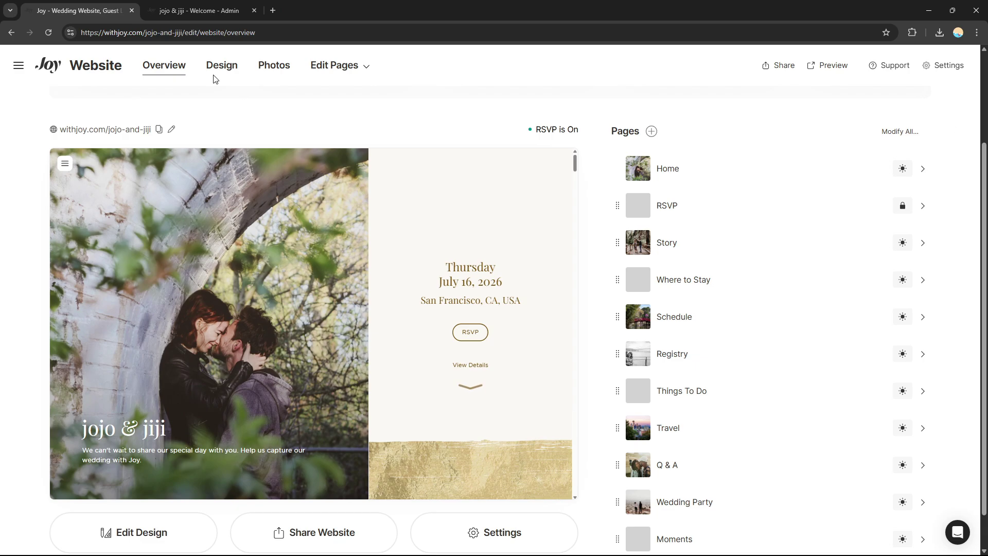
Browse the Designs Gallery by Color filter, then go to the shared Photos page
click(227, 66)
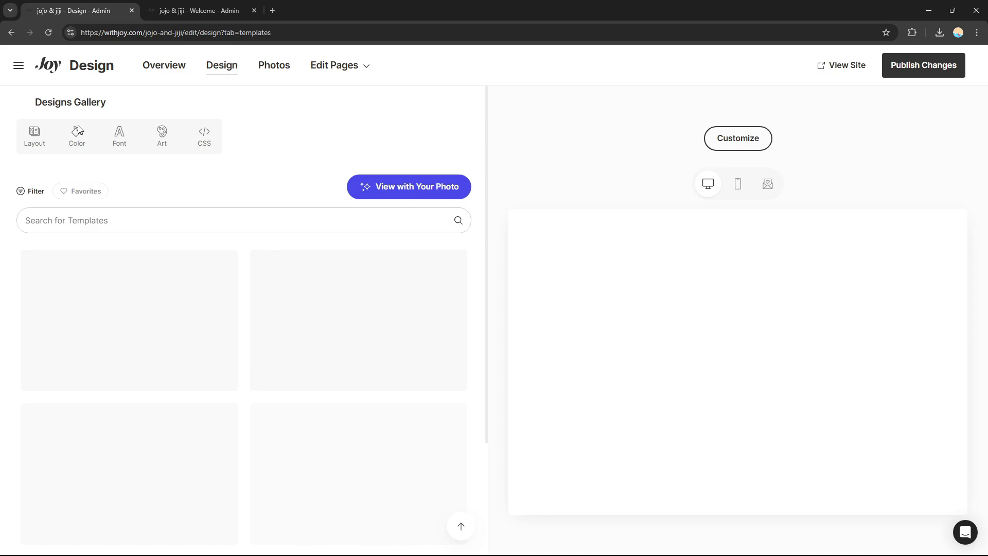
click(77, 133)
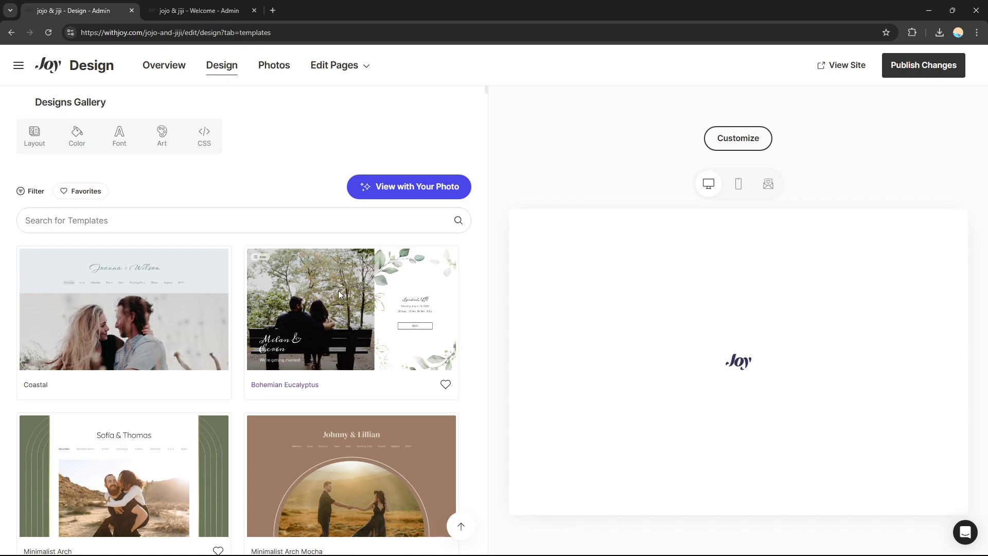
click(276, 68)
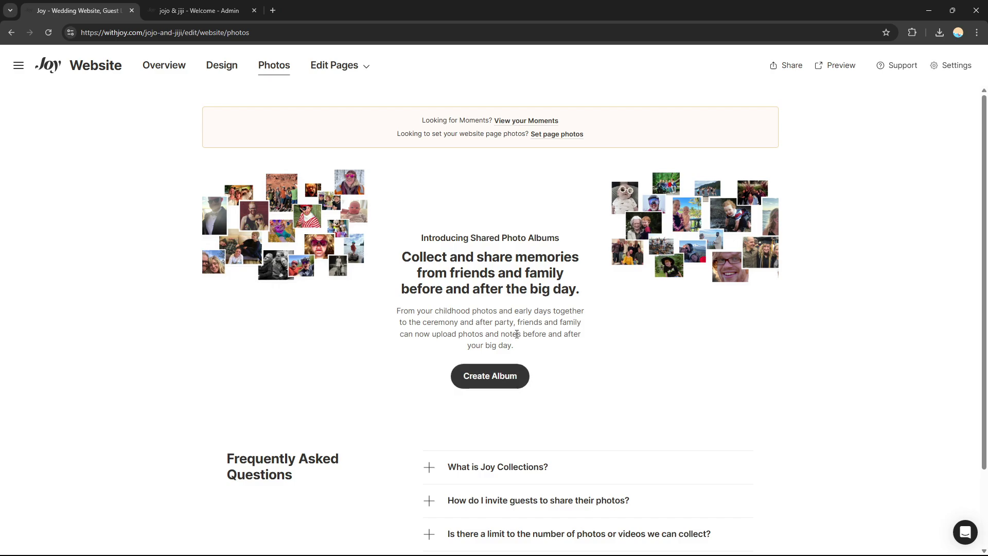
Create a hidden photo album named from the autofill suggestion, then return to the dashboard
click(491, 387)
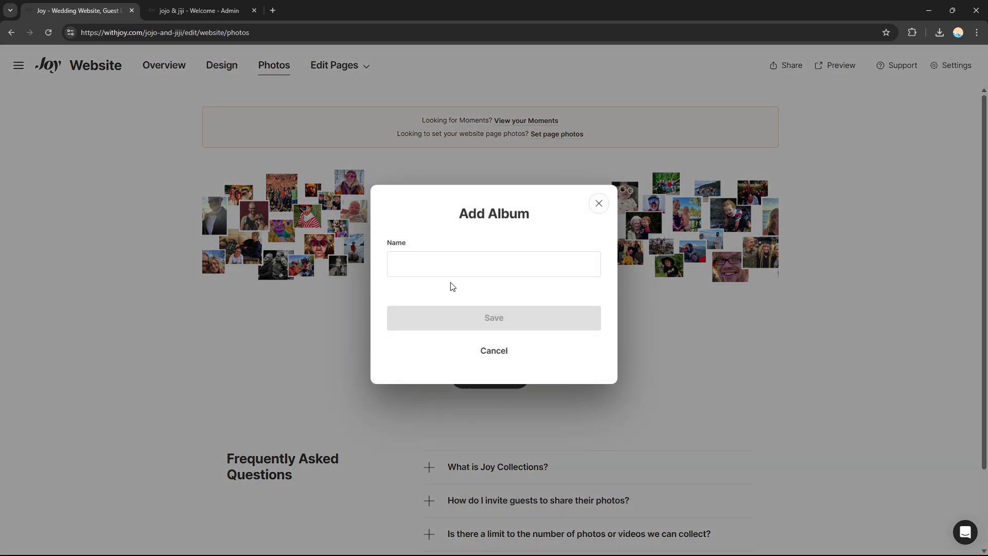
click(493, 257)
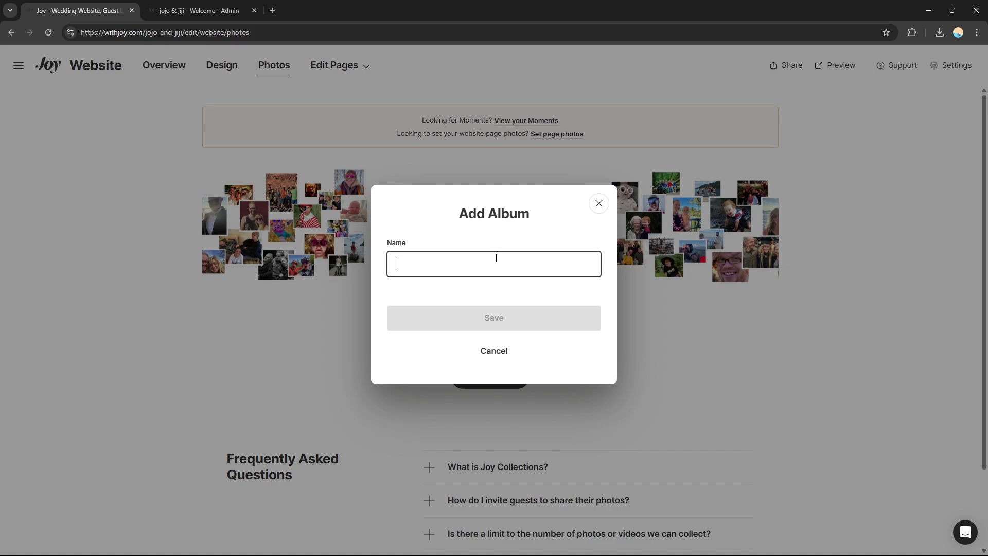
click(472, 288)
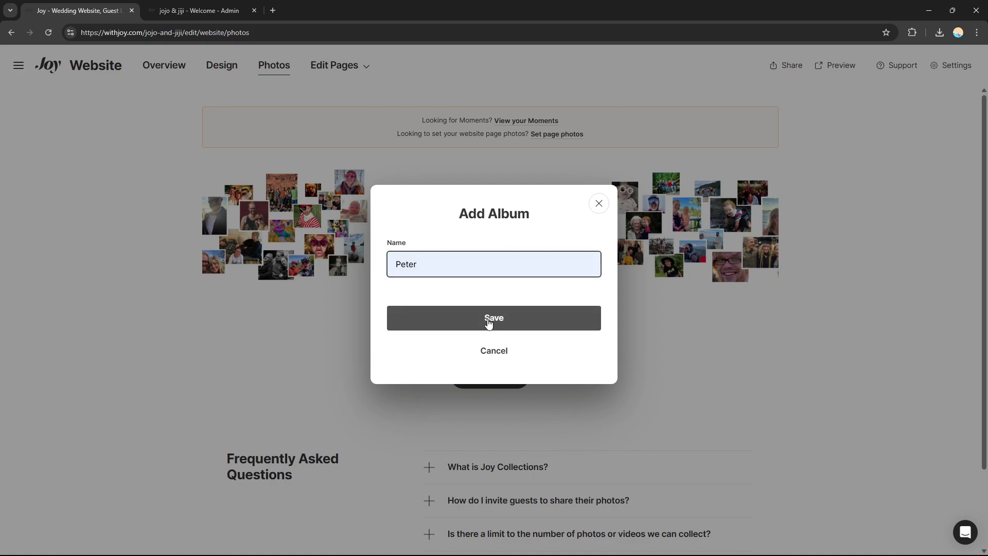
click(488, 320)
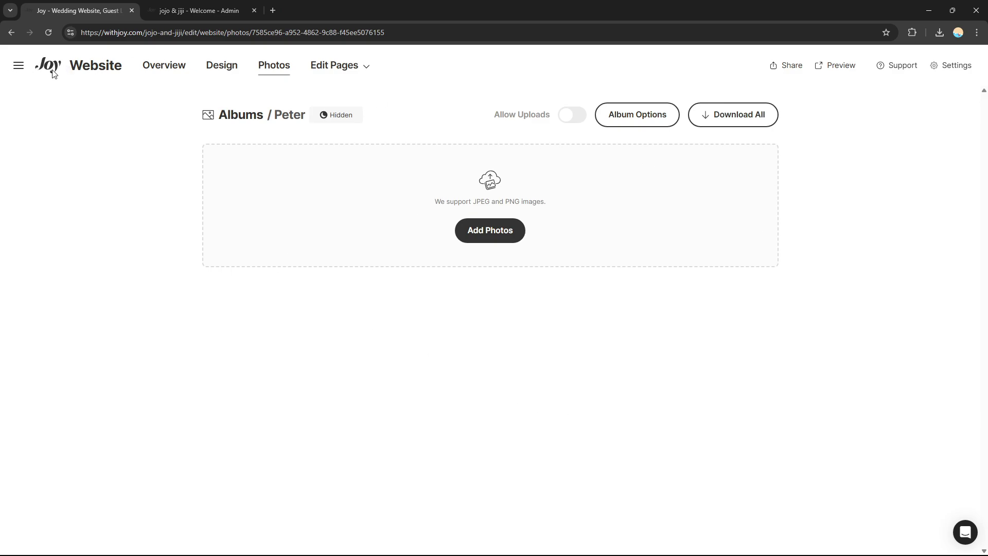
click(12, 32)
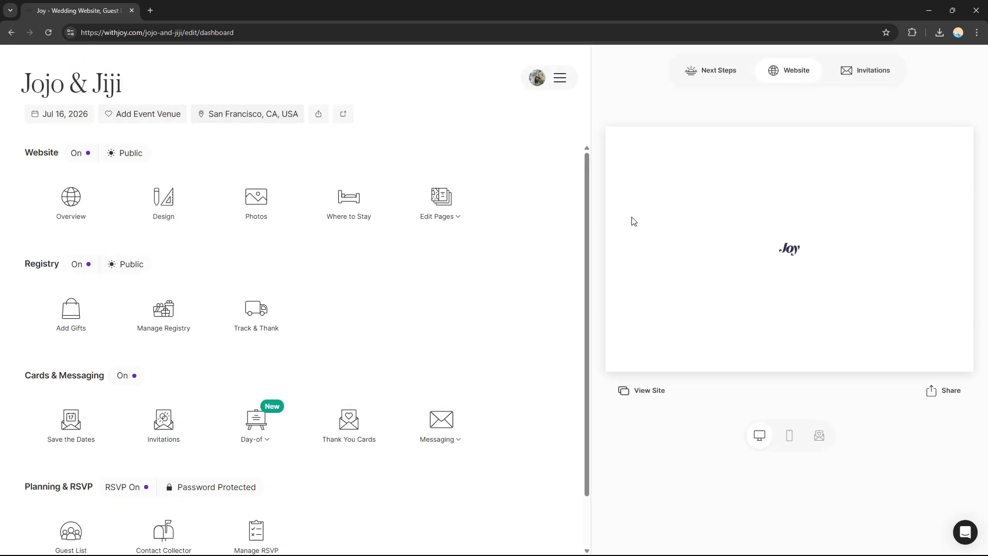
click(341, 211)
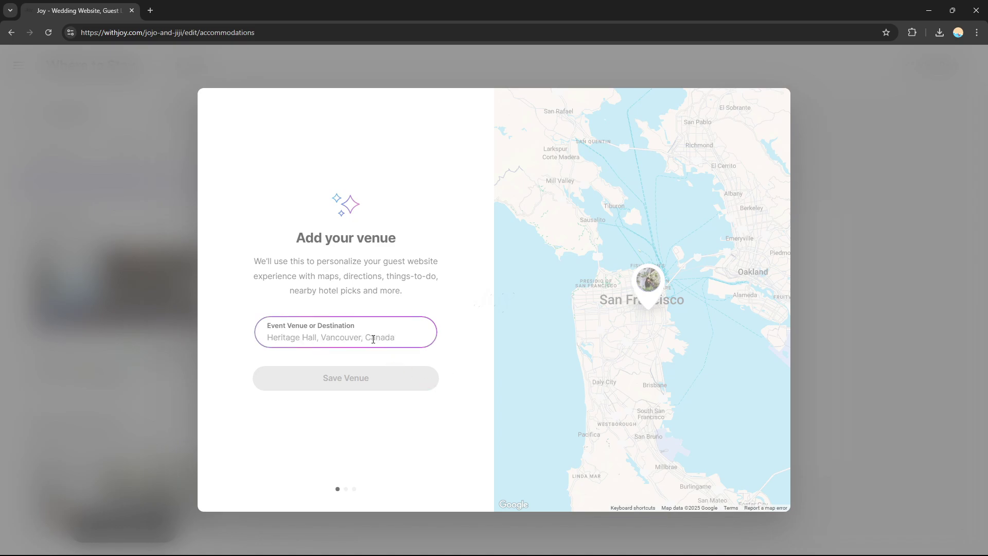
click(340, 342)
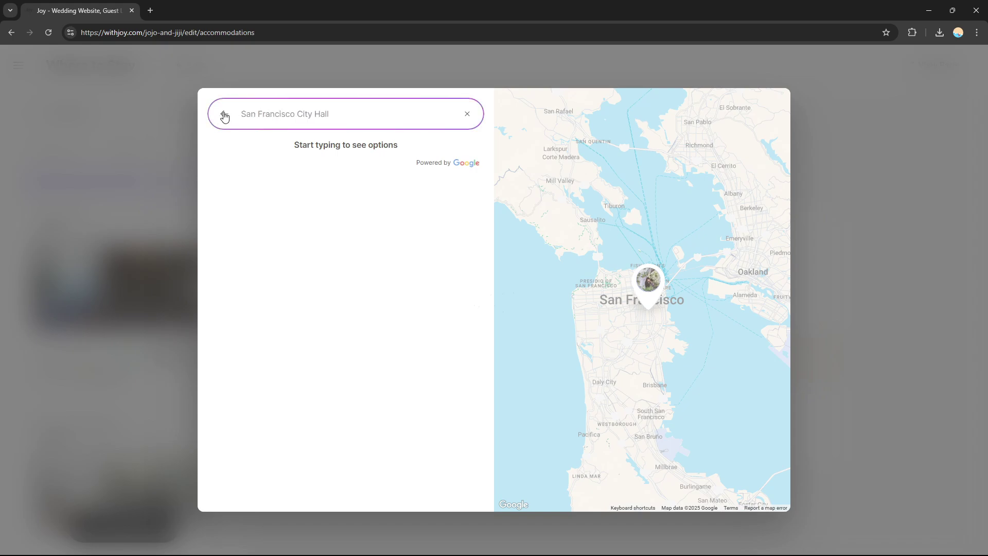
click(12, 34)
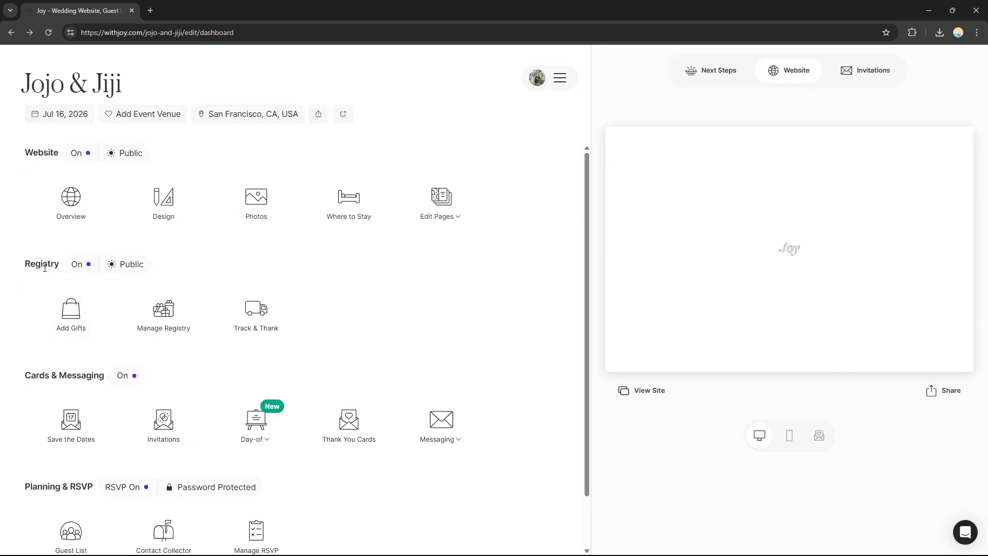
Start the registry, skipping the survey, enabling gift recommendations, and declining cash funds and experiences
click(83, 316)
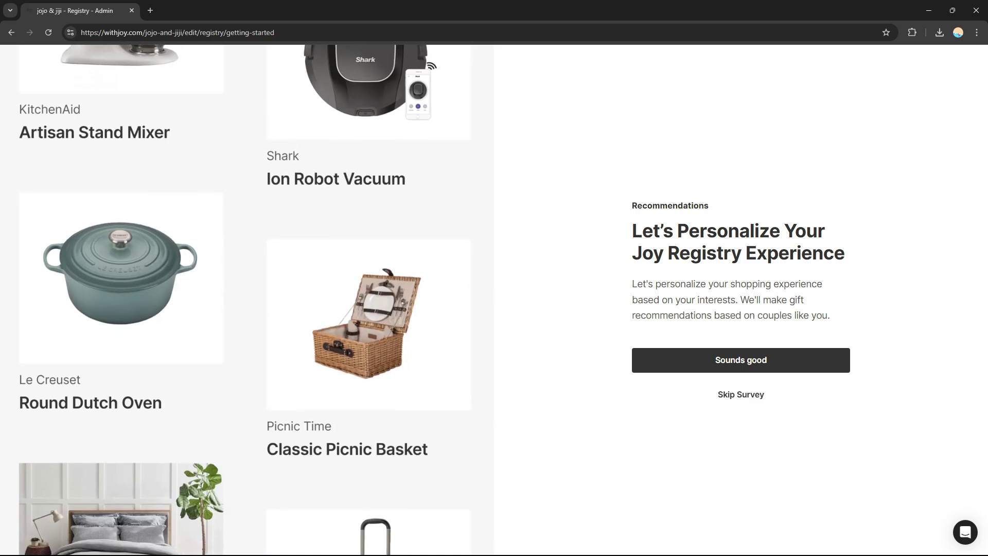
click(765, 399)
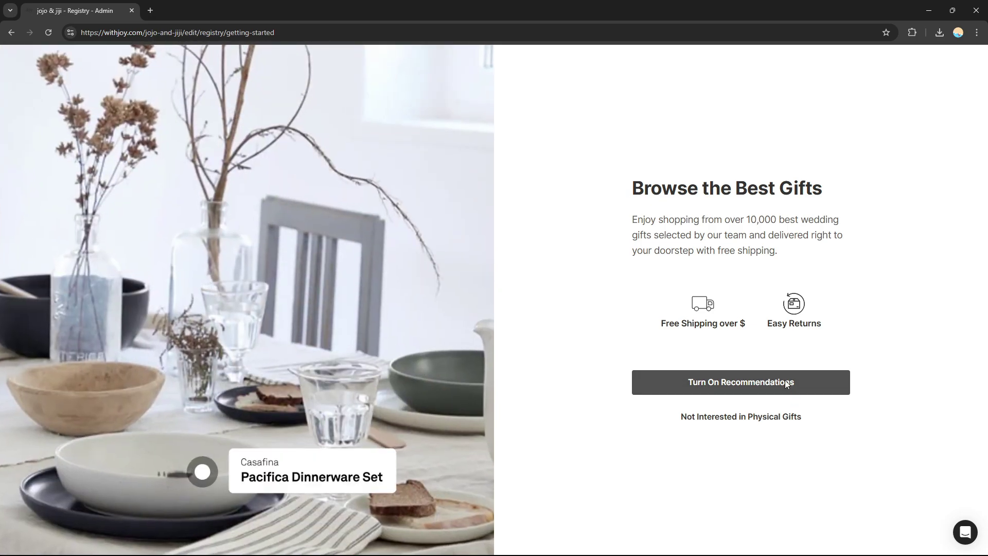
click(786, 380)
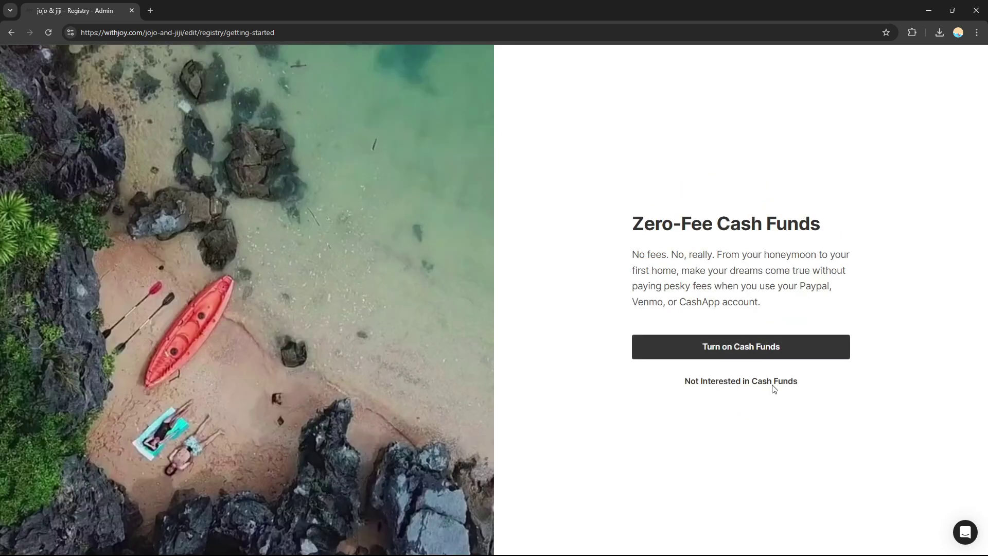
click(774, 384)
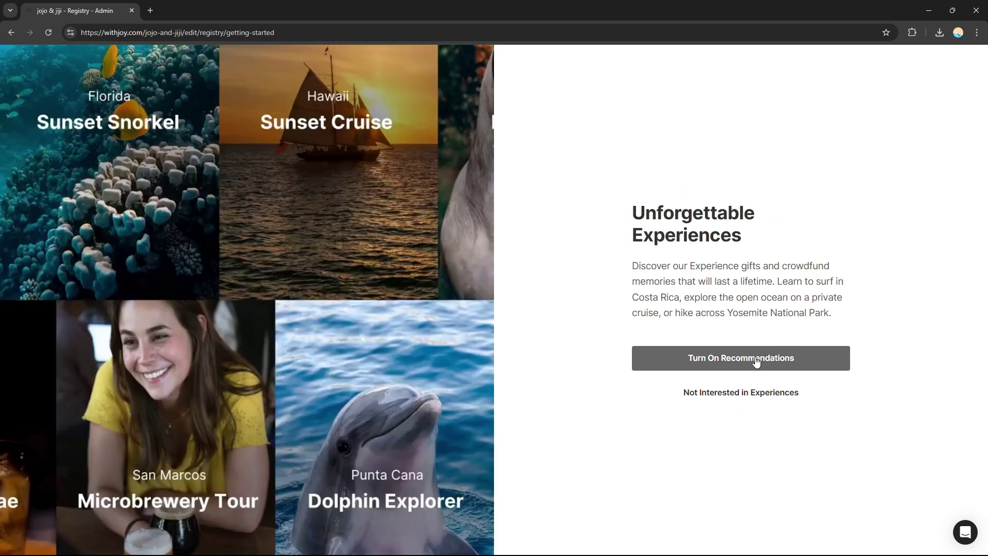
click(761, 394)
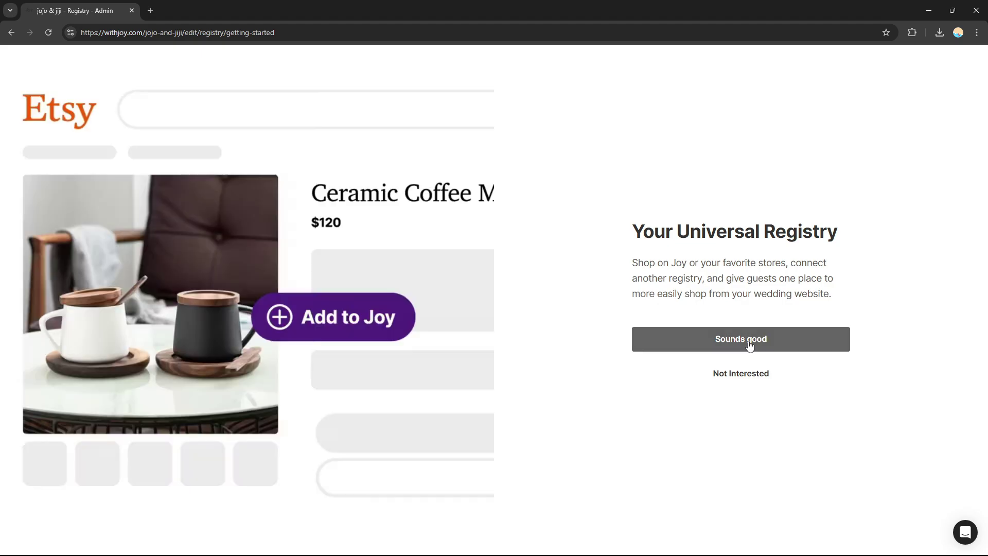
click(756, 374)
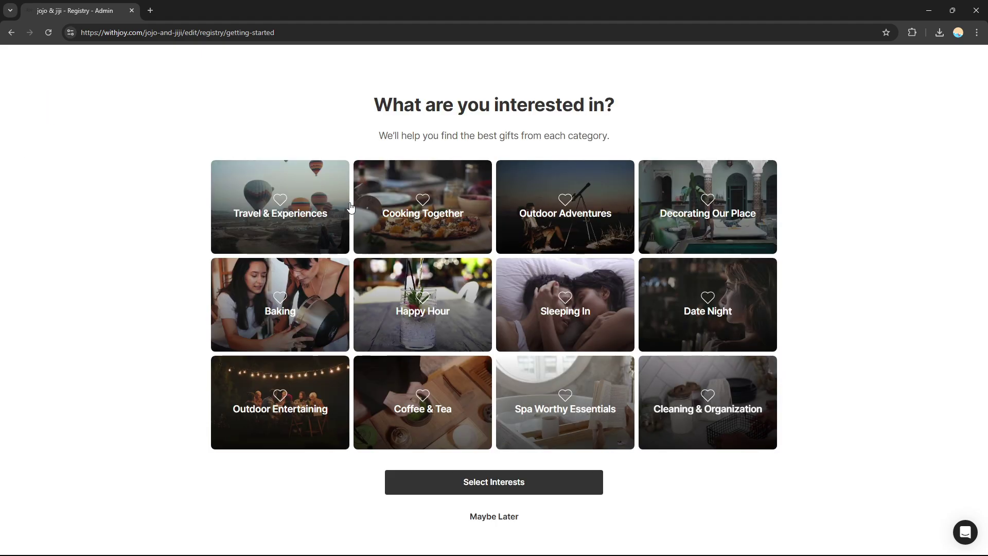
Pick Travel & Experiences and Cooking Together as interests, then dismiss the suggested gifts
click(465, 489)
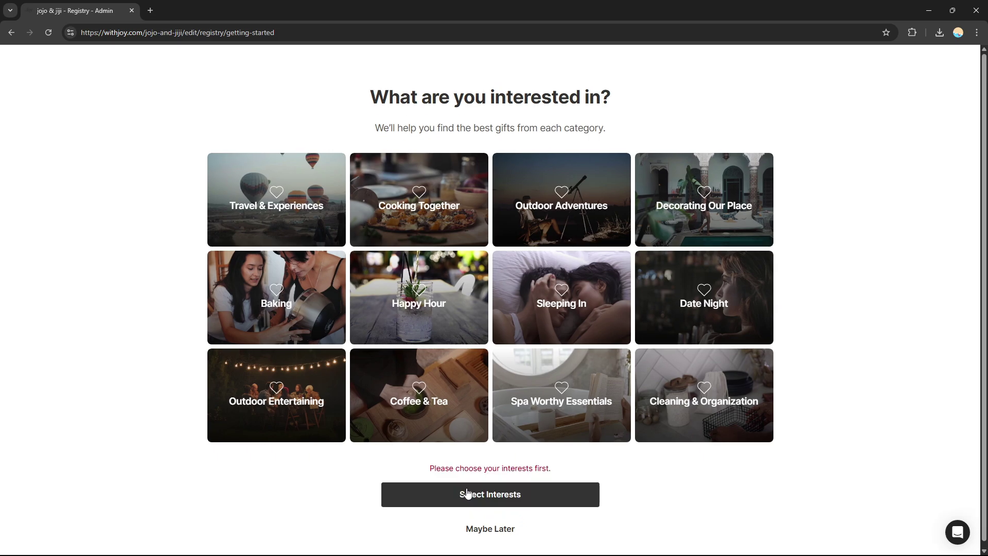
click(301, 187)
click(419, 198)
click(515, 486)
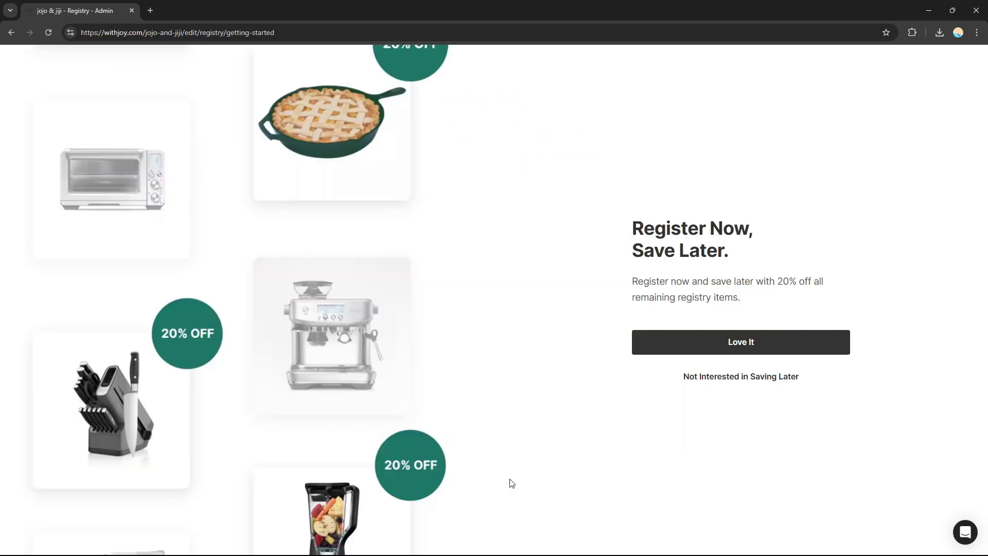
click(650, 375)
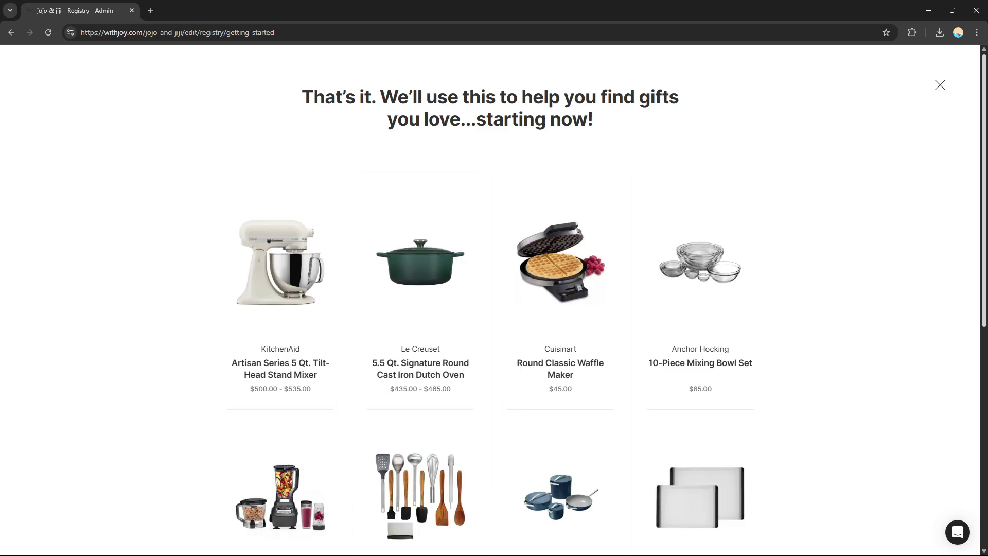
click(939, 85)
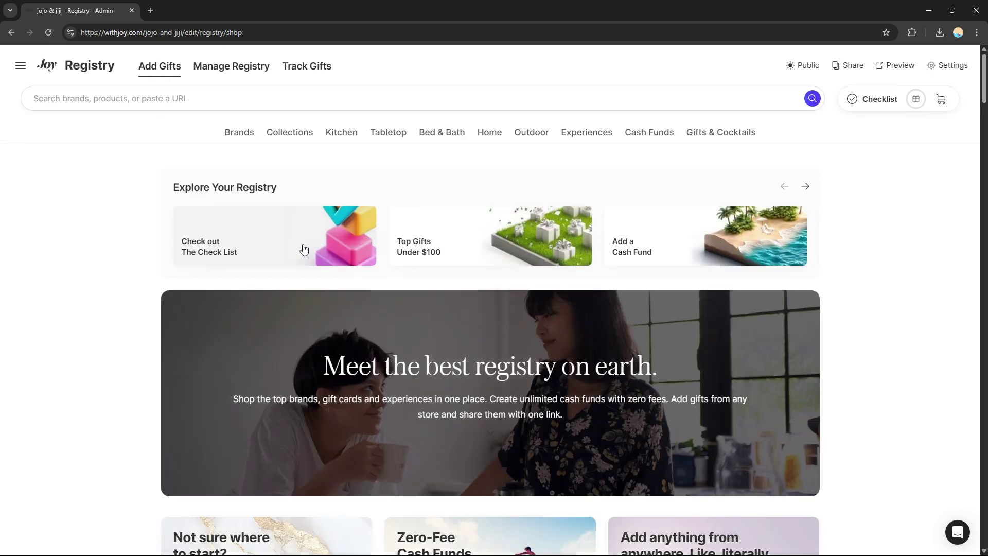
Browse the registry shop and return to the main registry page
scroll(494, 299, down, 3)
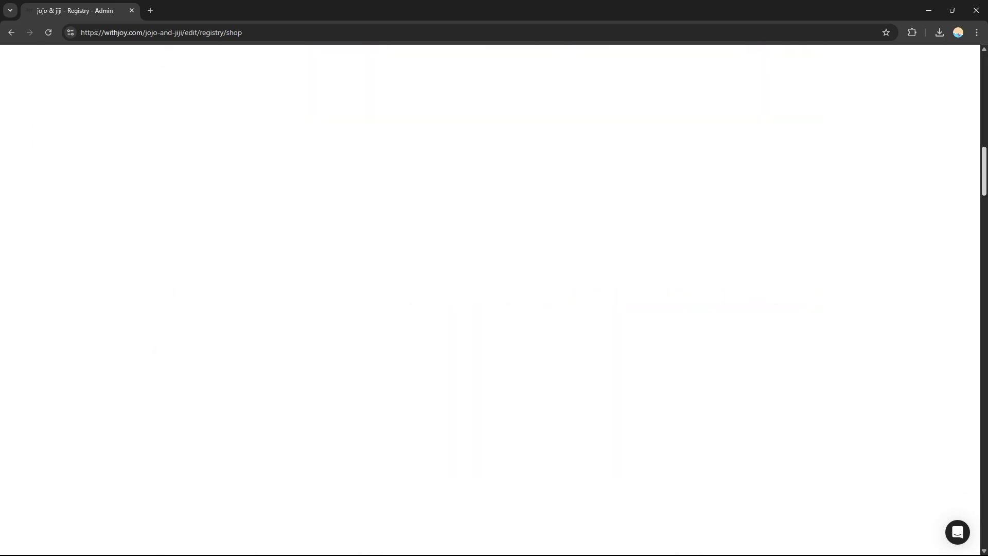
scroll(494, 298, down, 7)
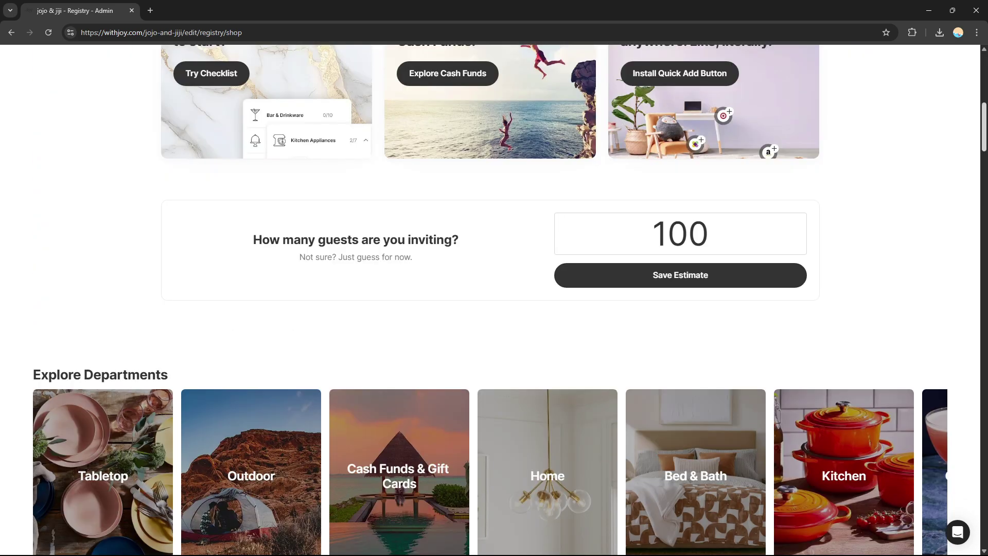
scroll(494, 298, down, 5)
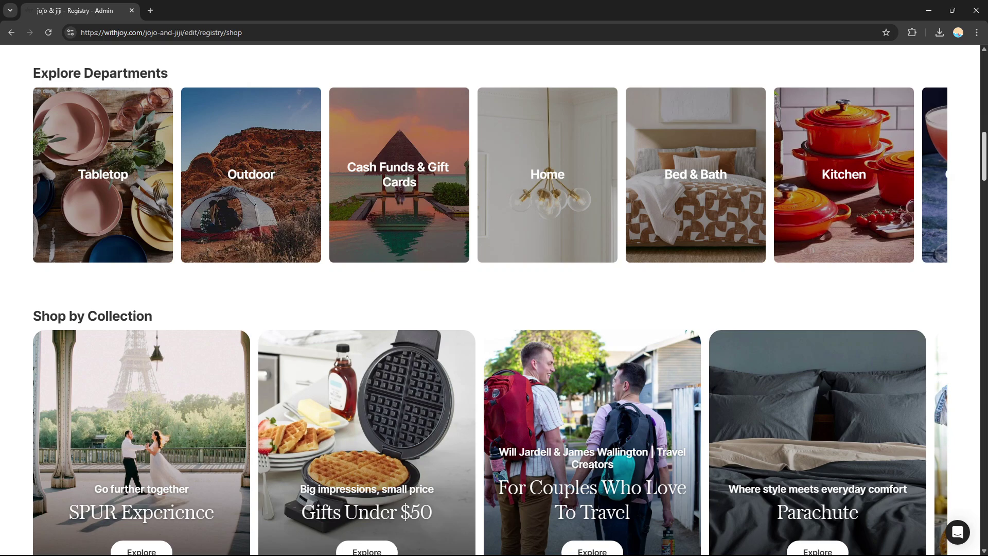
scroll(494, 298, up, 15)
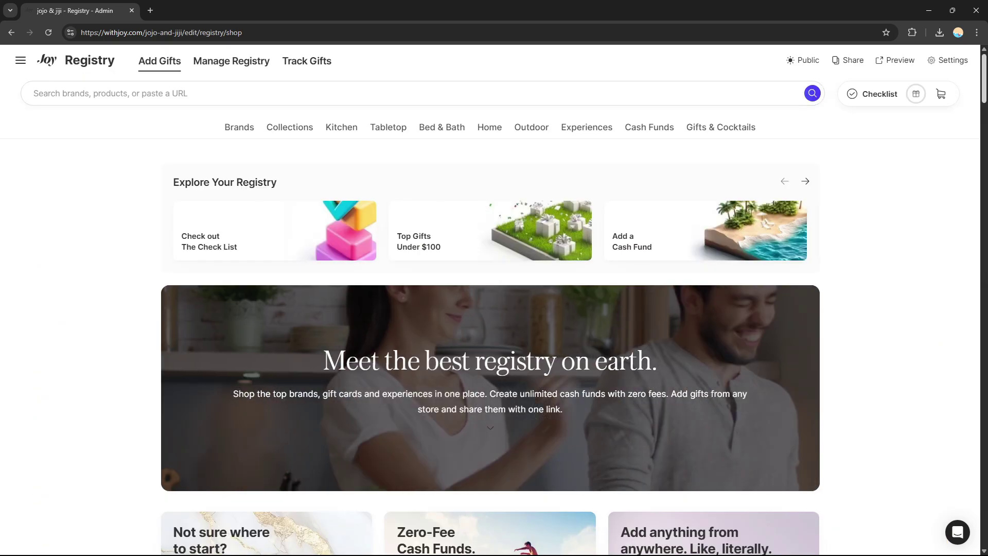
scroll(494, 298, down, 20)
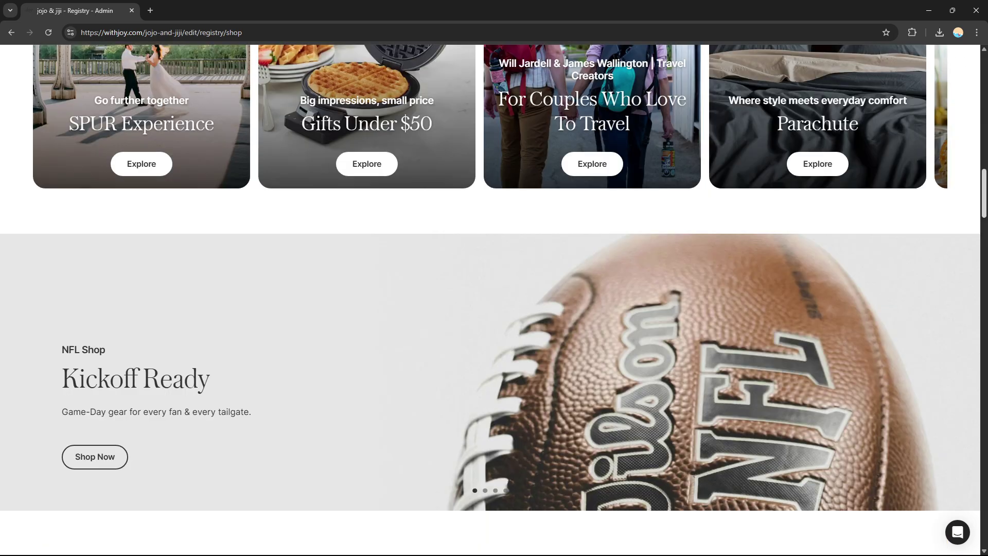
scroll(88, 73, up, 20)
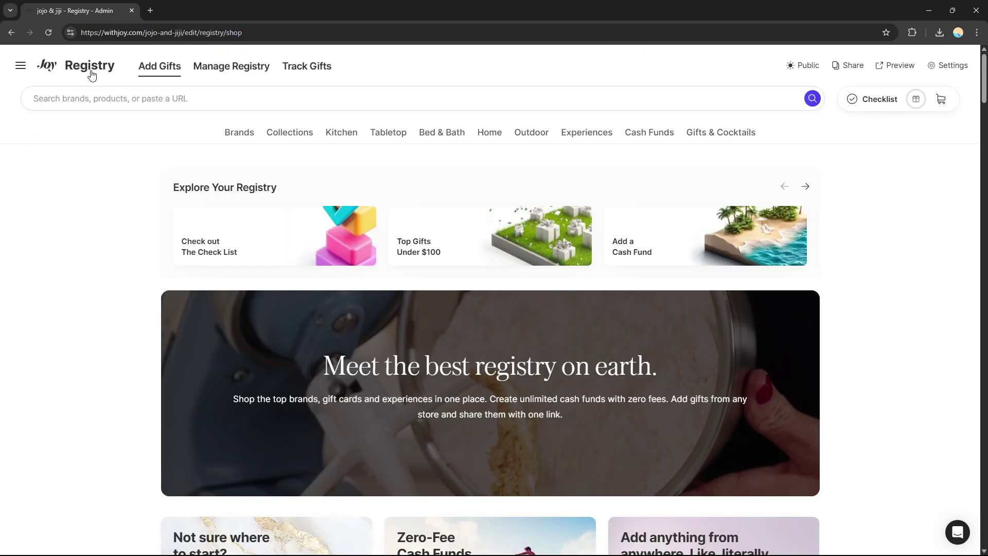
click(88, 66)
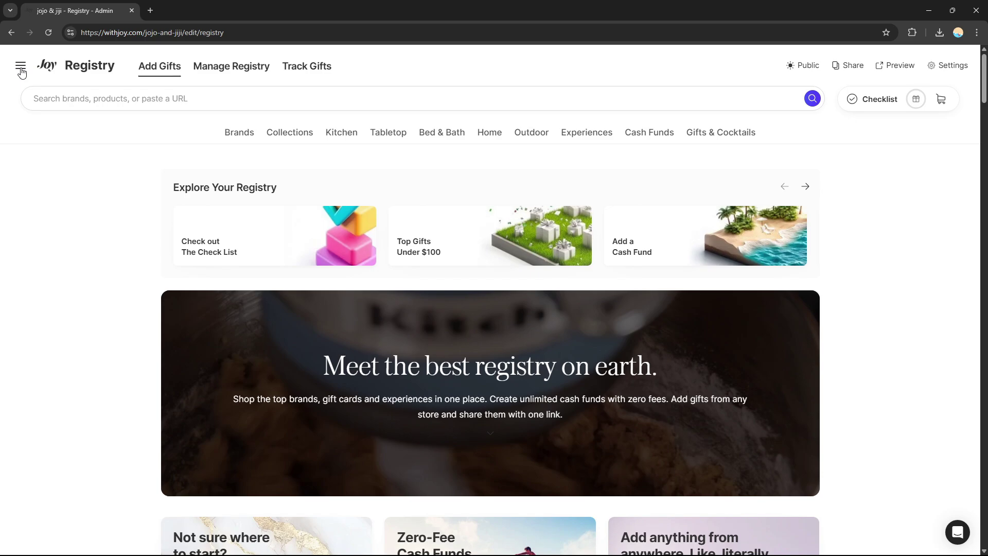
Go back to the wedding dashboard and open the invitation card designs in a new tab
click(20, 68)
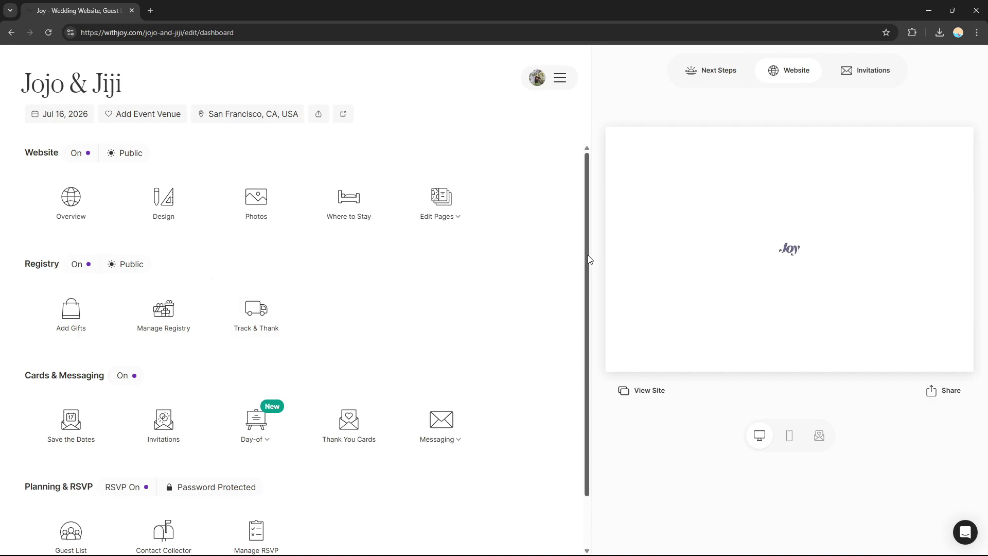
drag(588, 264, 569, 370)
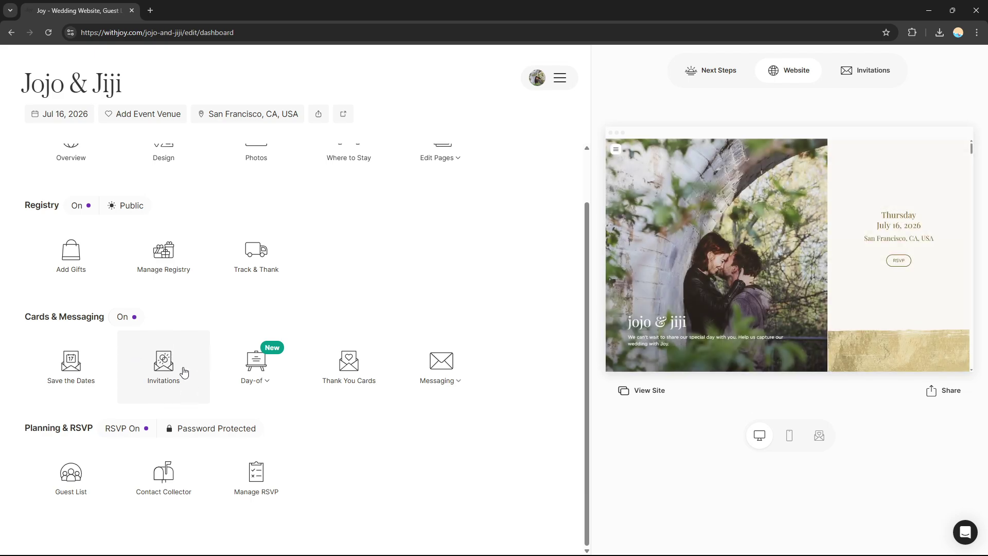
click(180, 366)
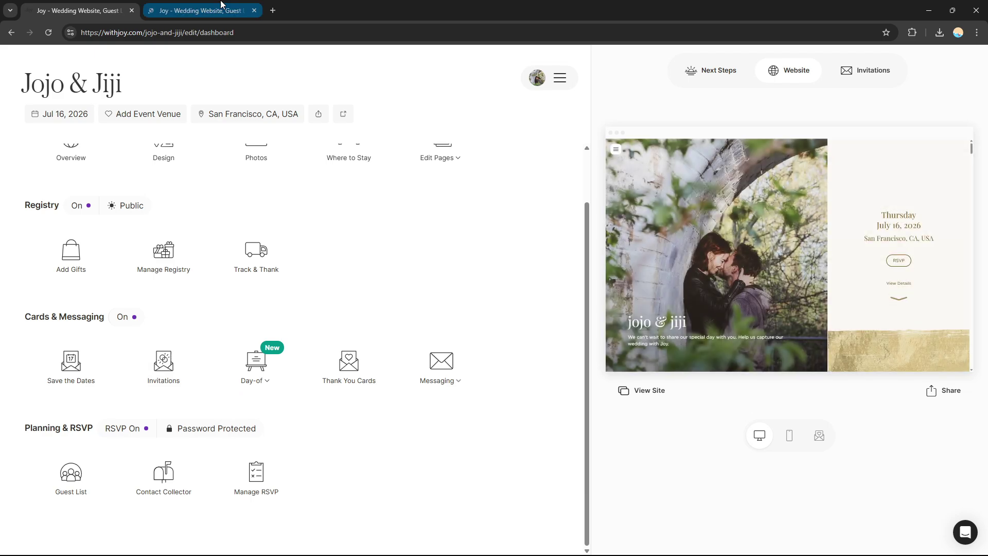
Browse the Jojo & Jiji invitation designs, such as Love Branch and Fern Forest, then return to the dashboard
click(115, 9)
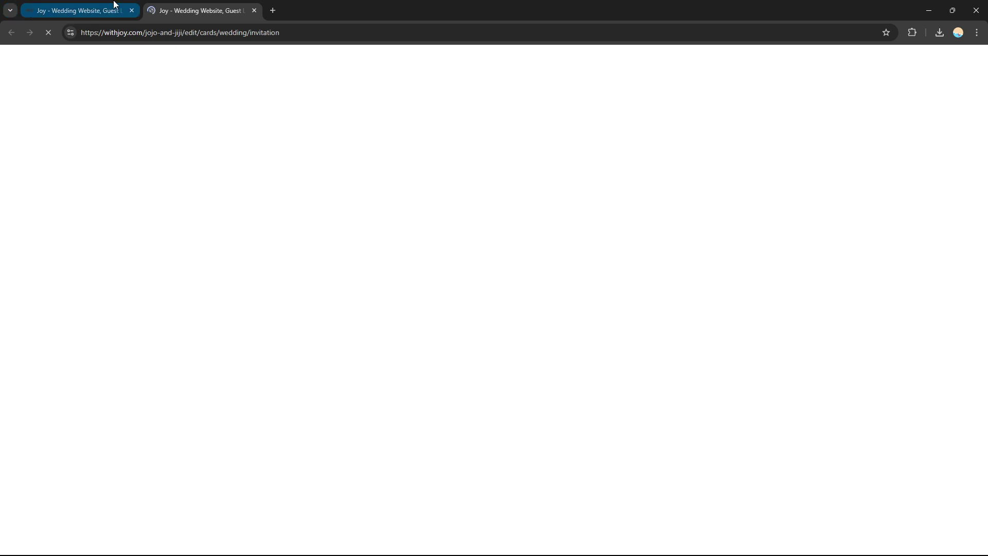
click(199, 9)
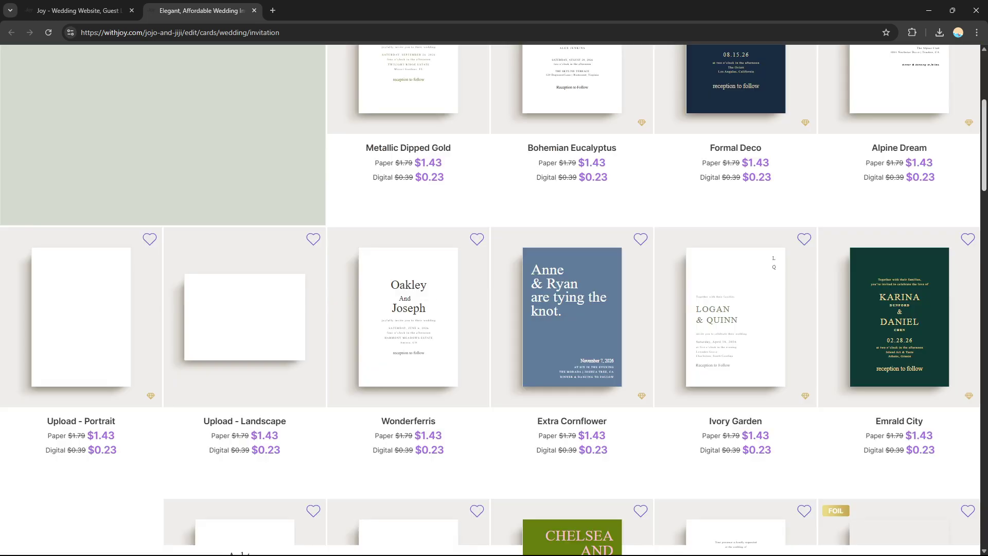
scroll(561, 250, up, 3)
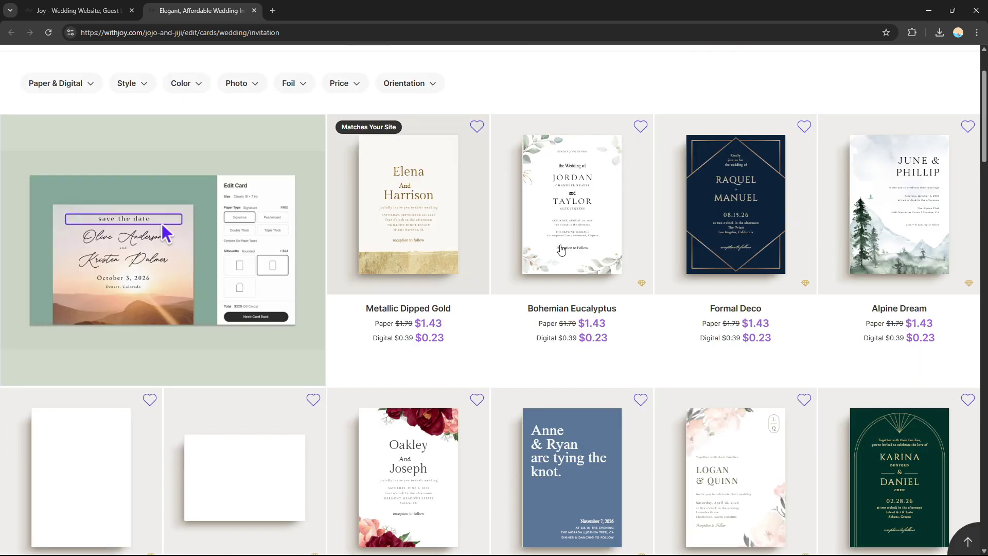
mouse_move(984, 156)
mouse_down()
mouse_move(983, 290)
mouse_move(983, 154)
mouse_up()
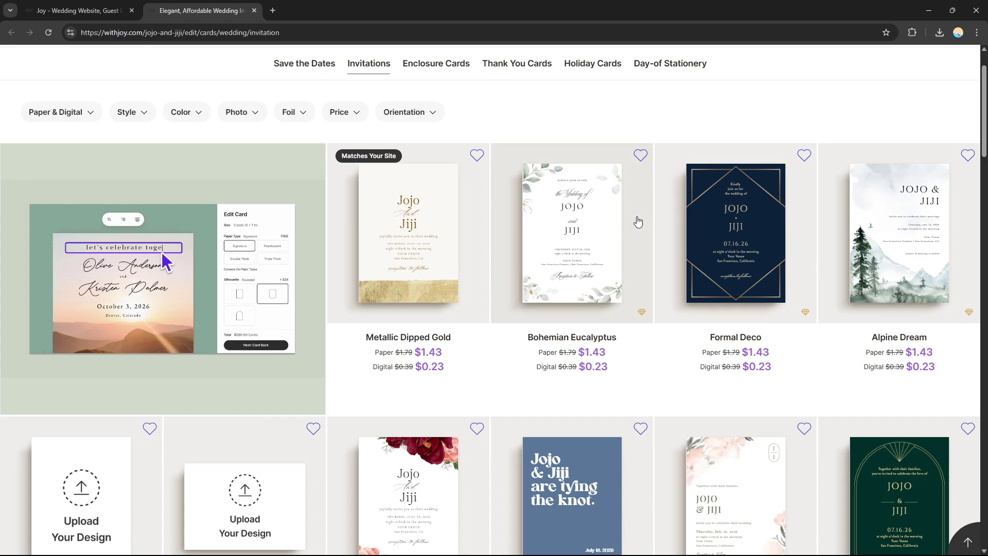
drag(983, 122, 984, 343)
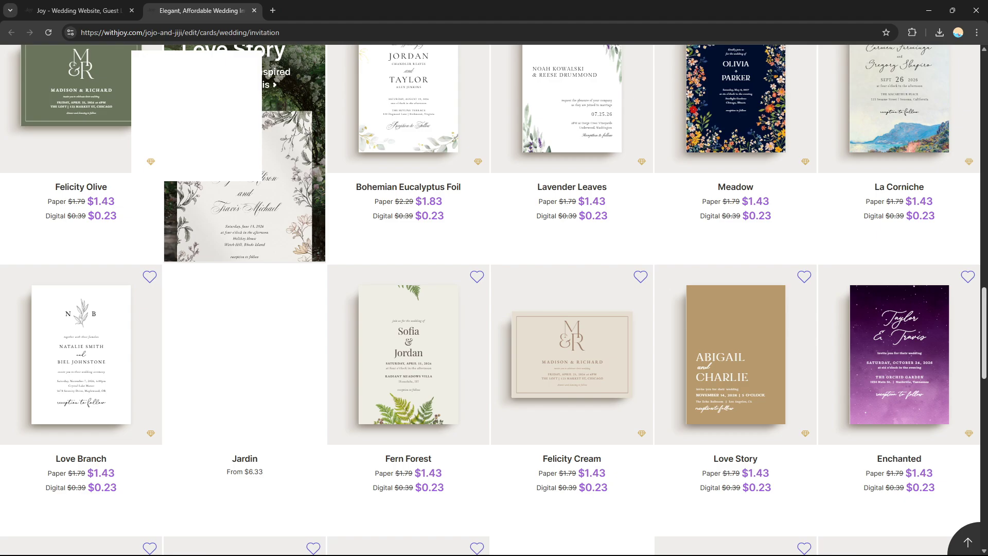
drag(983, 332, 983, 289)
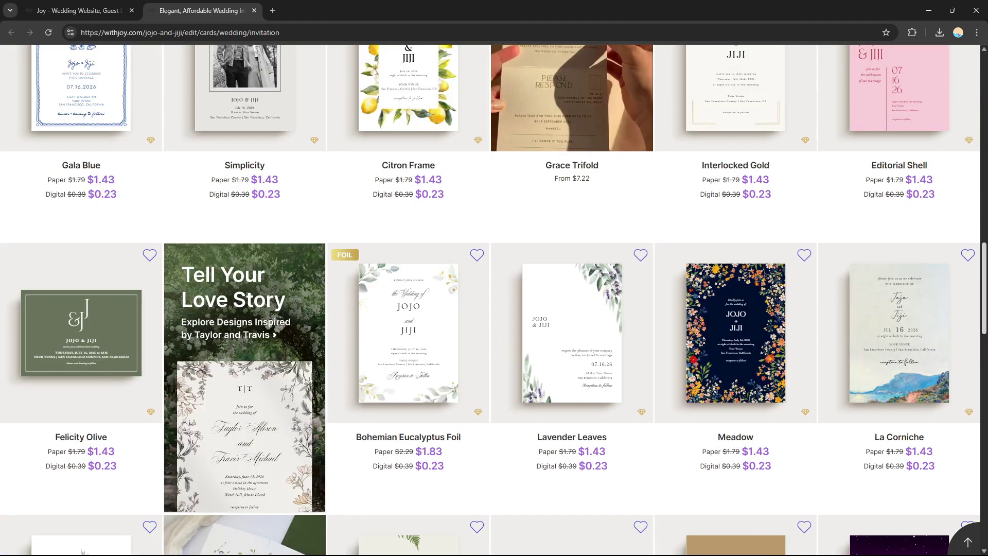
scroll(494, 298, down, 8)
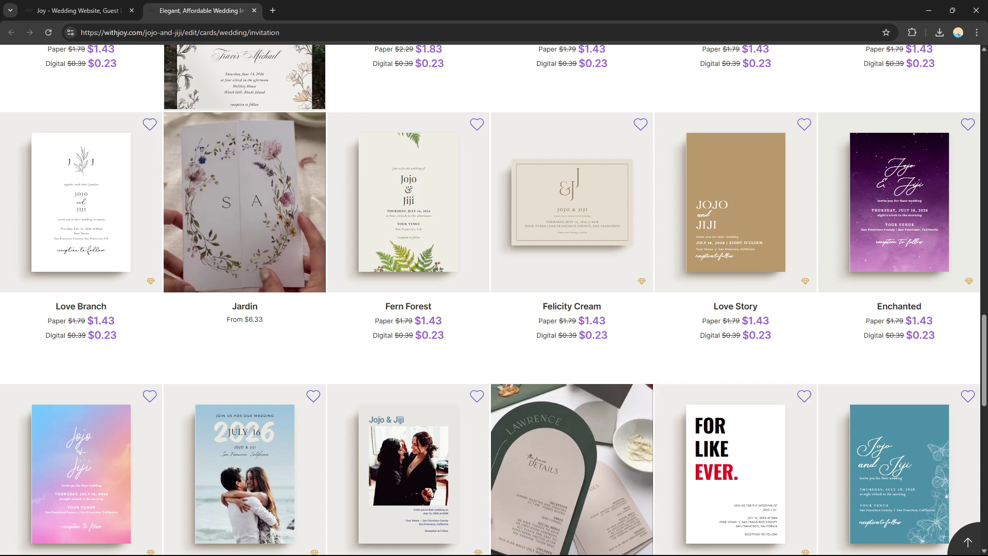
key(ctrl+Tab)
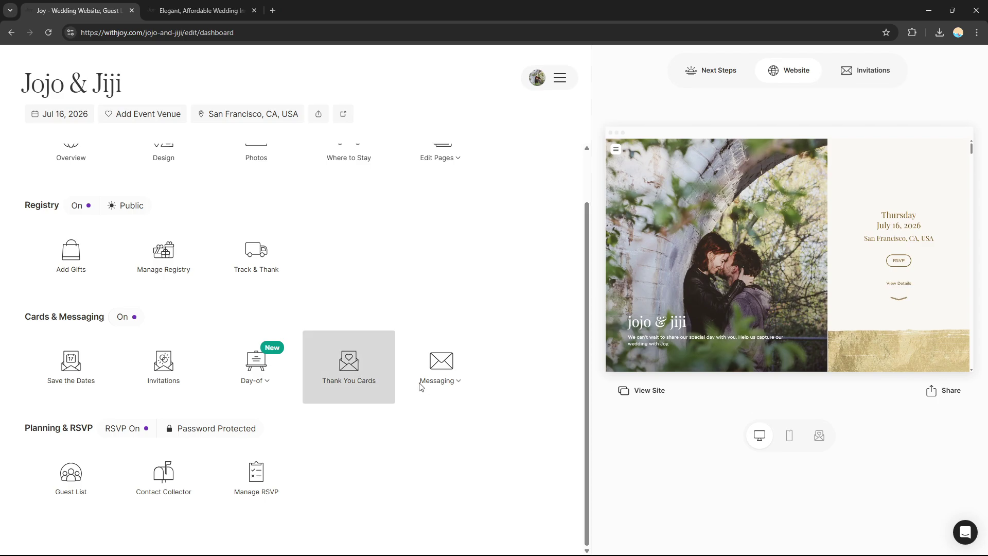
Open Thank You Cards in a new tab placed beside the dashboard tab
click(325, 4)
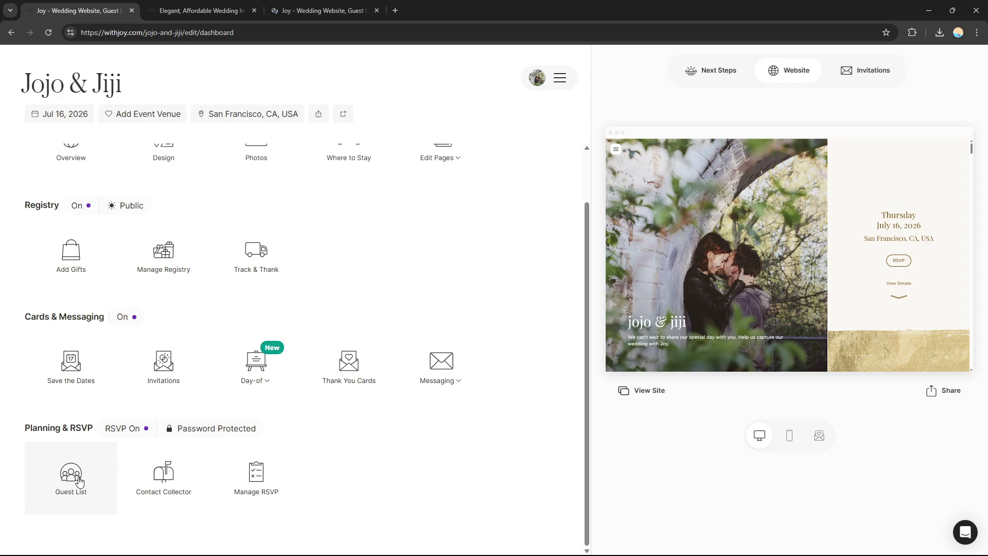
drag(319, 10, 200, 11)
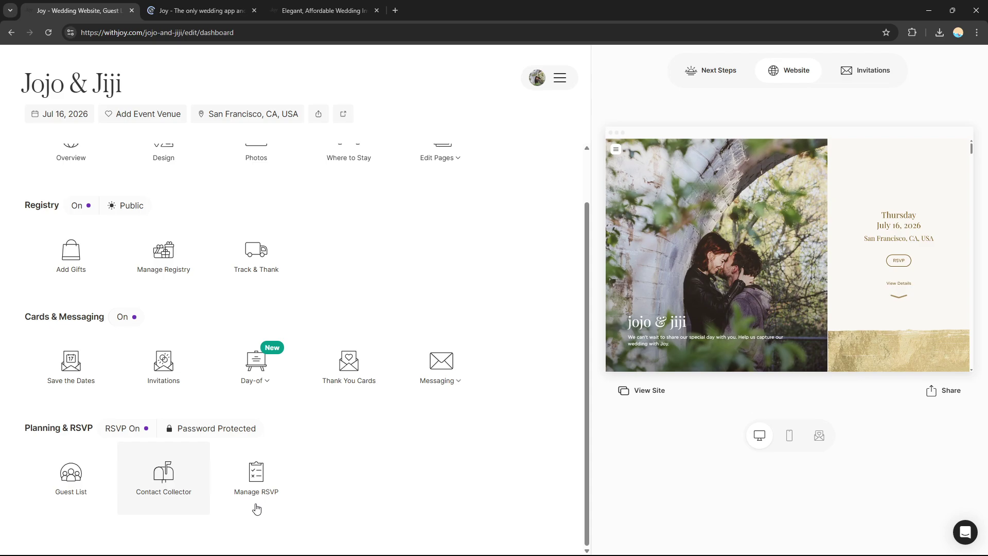
drag(586, 230, 585, 173)
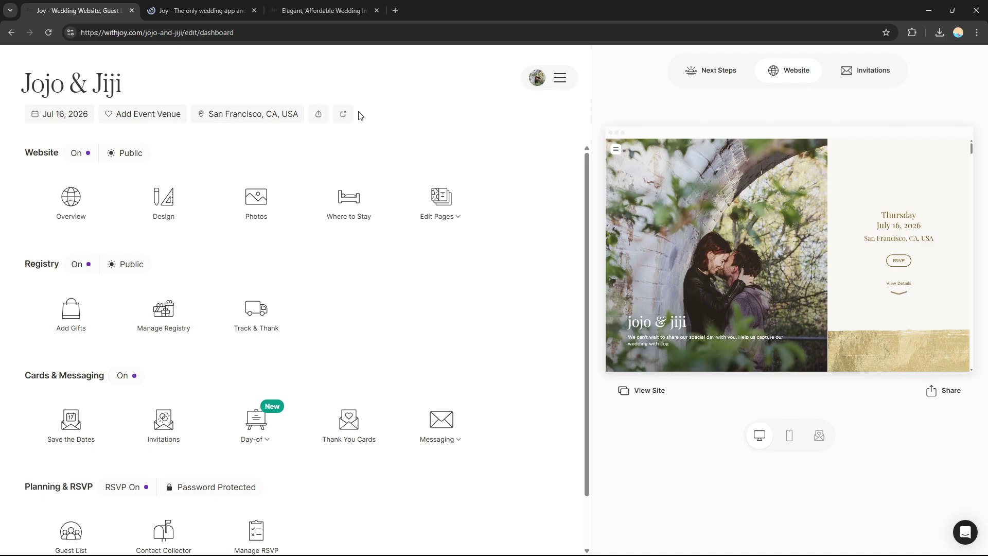
Copy the Joy wedding website URL from the share-with-guests dialog, then close it
click(322, 117)
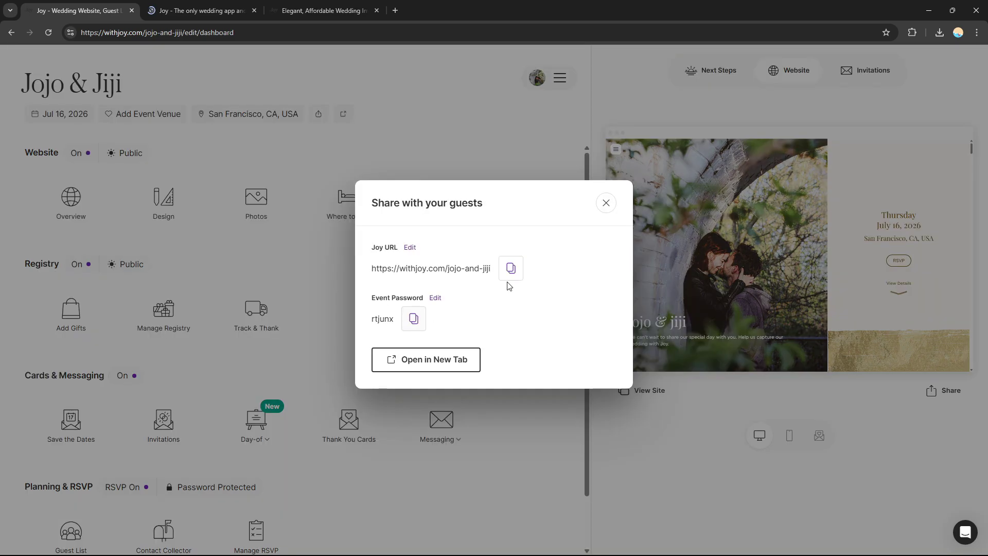
click(510, 268)
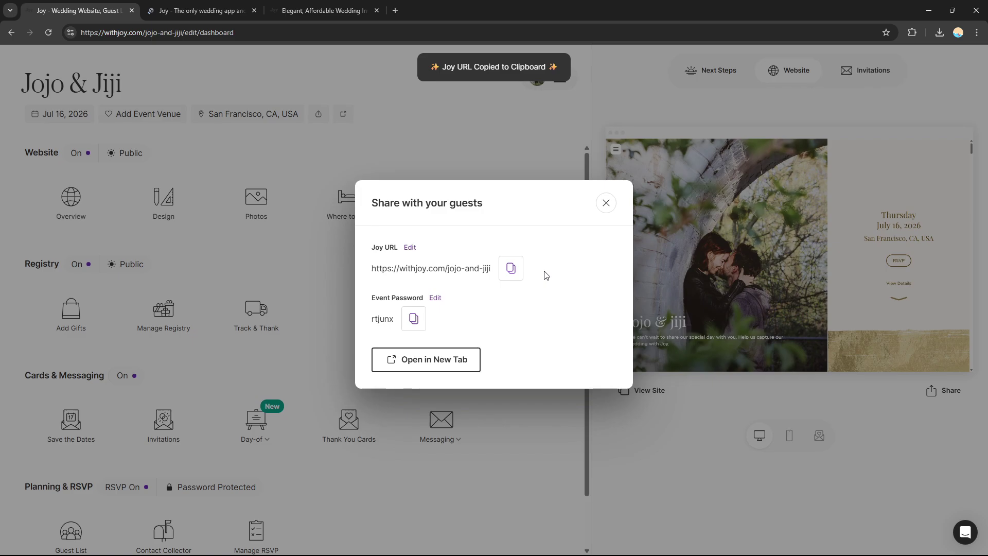
click(534, 155)
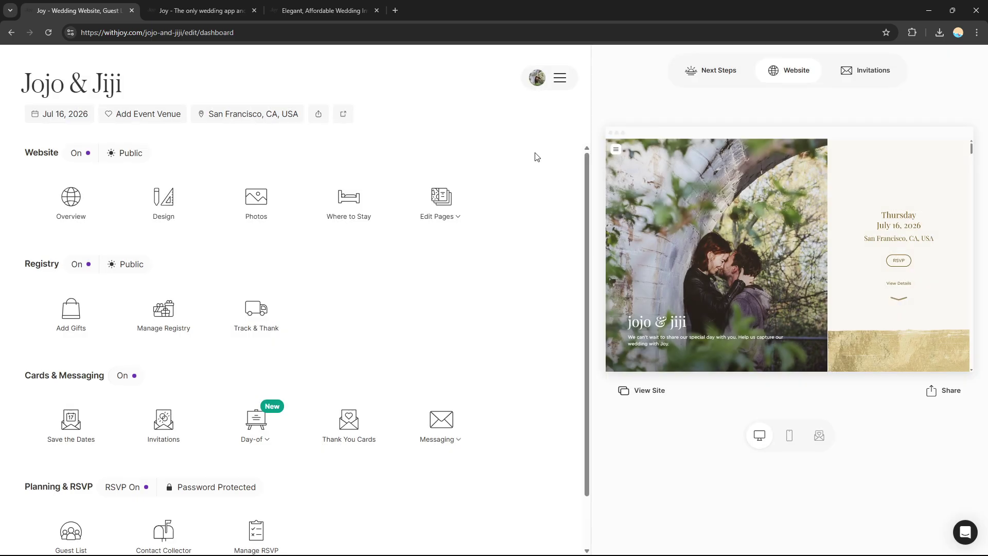